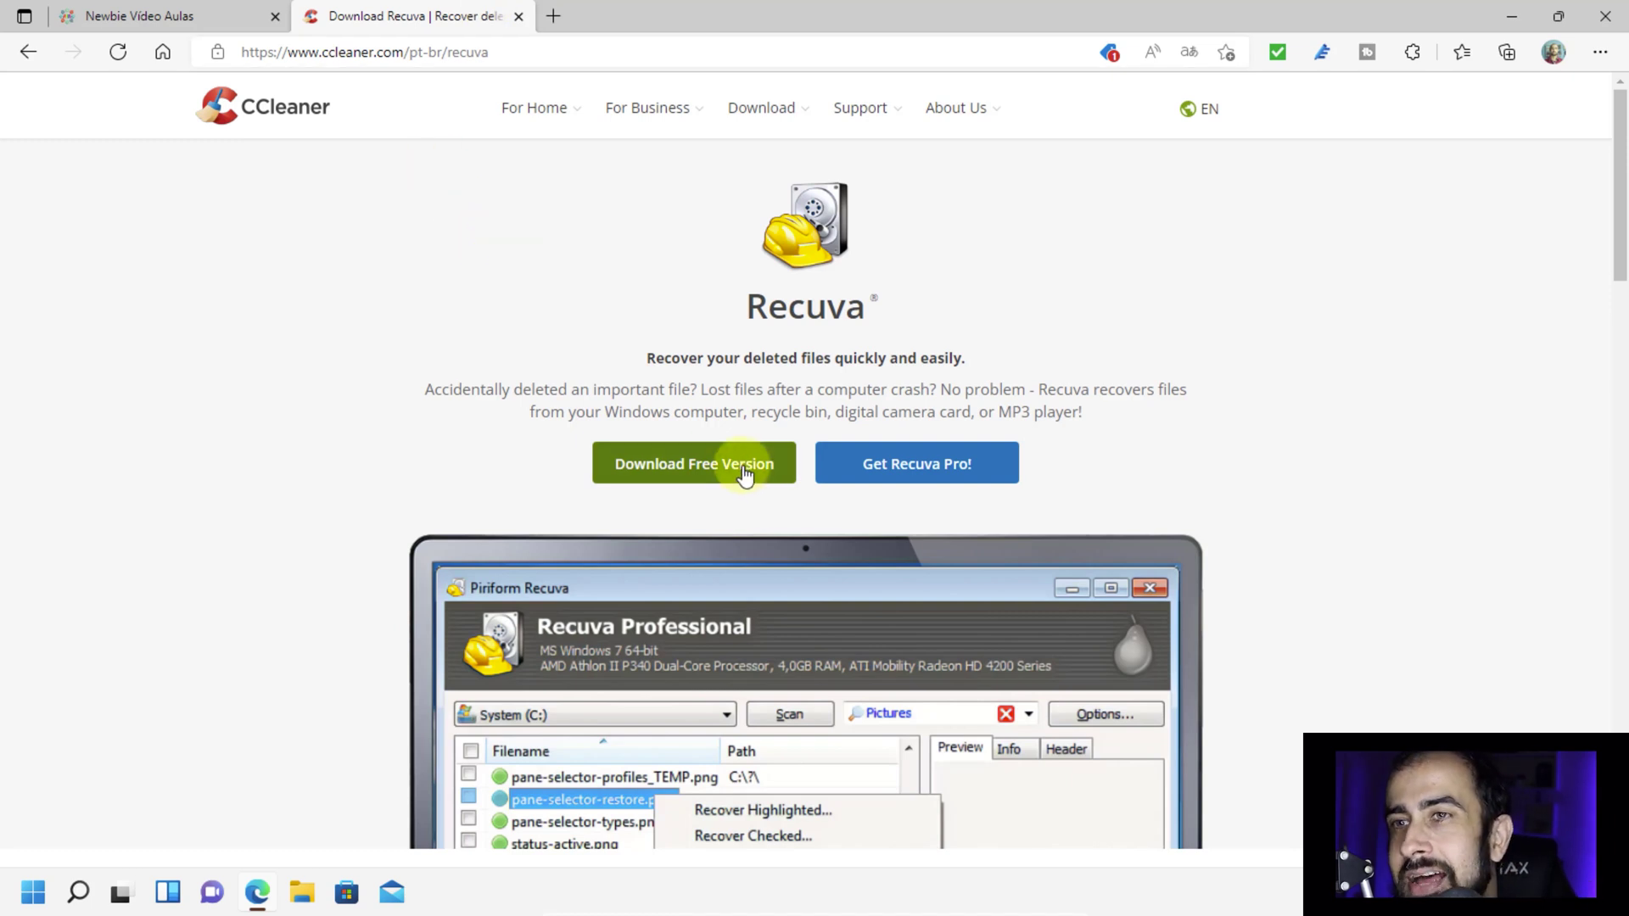
Download the free version of Recuva from the CCleaner site and run its installer rcsetup153.exe, allowing it to make changes.
left_click(692, 477)
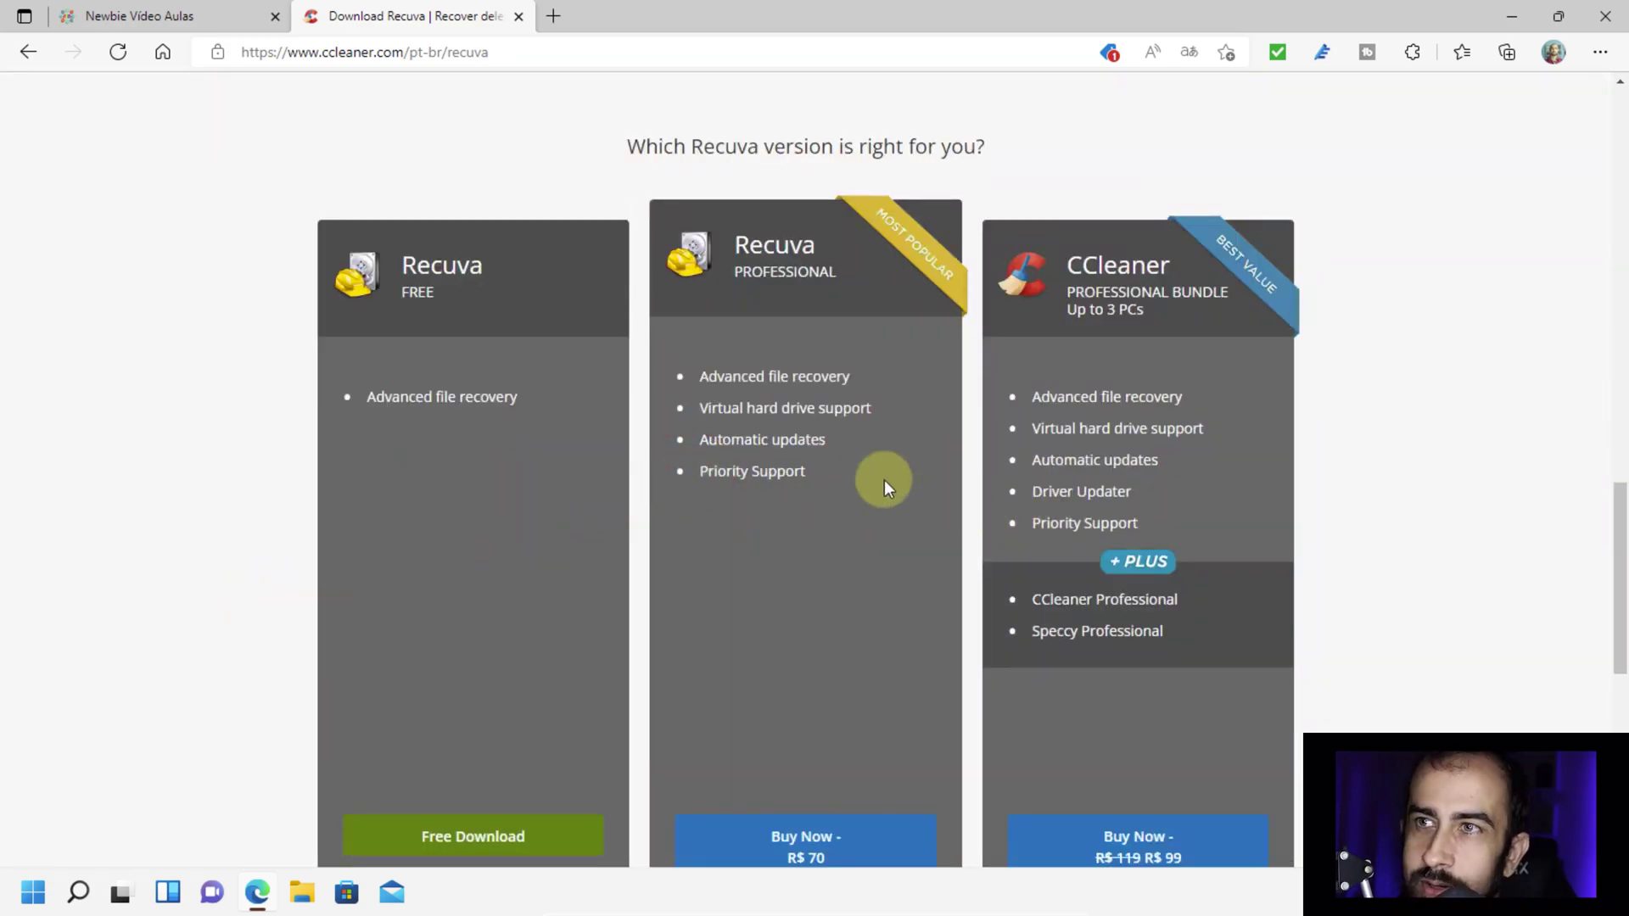
scroll(557, 575, "down", 1)
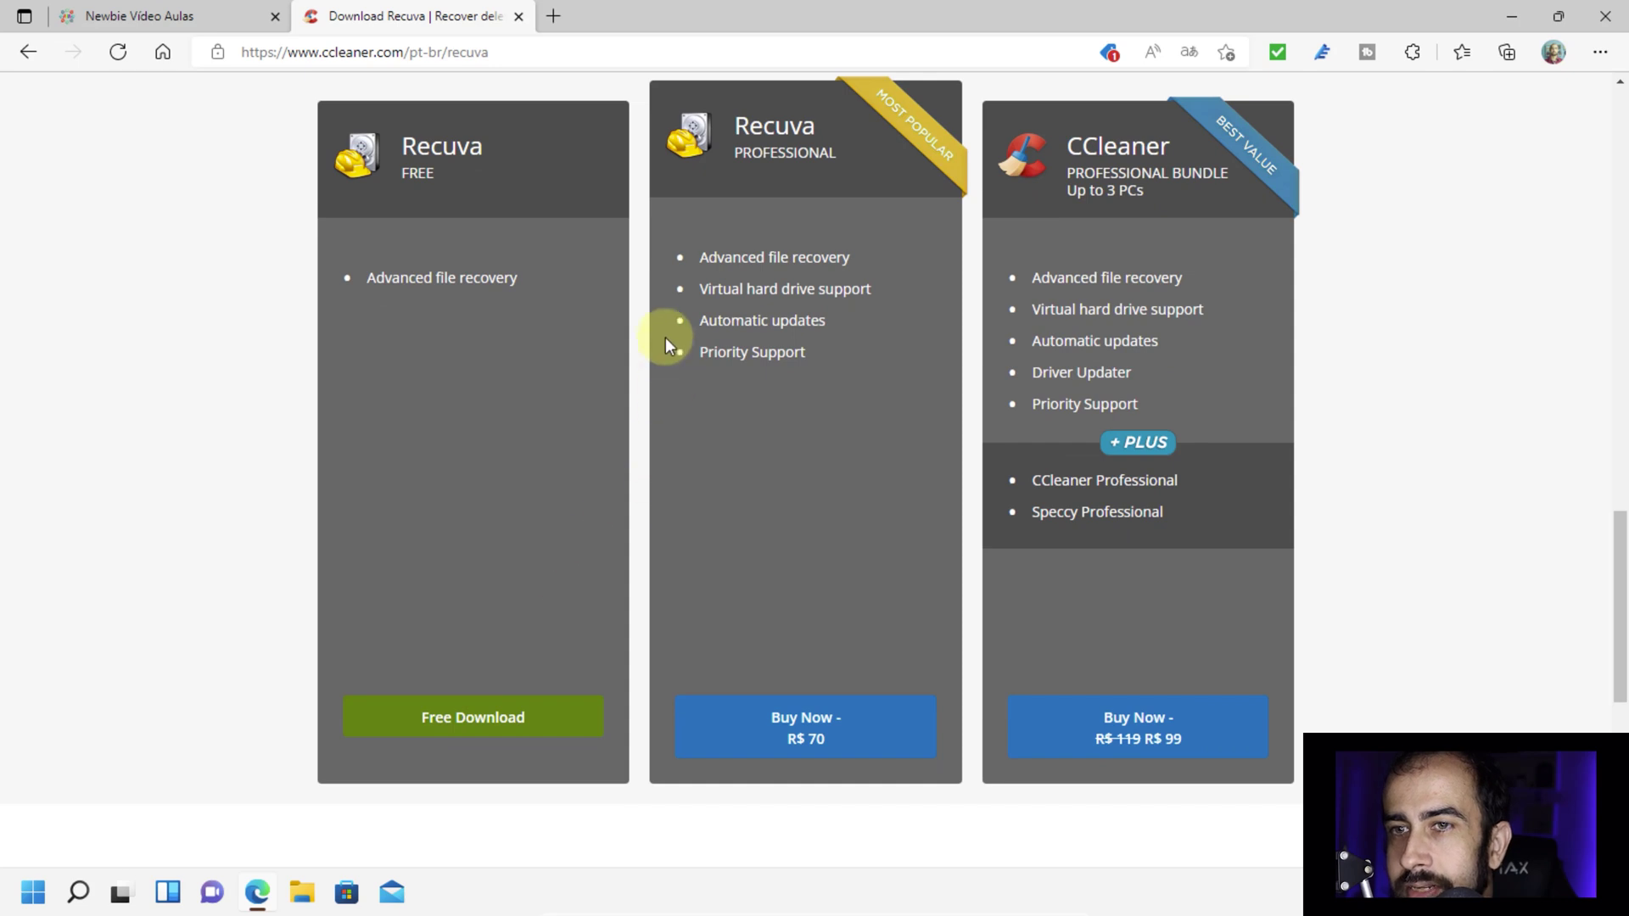
left_click(440, 737)
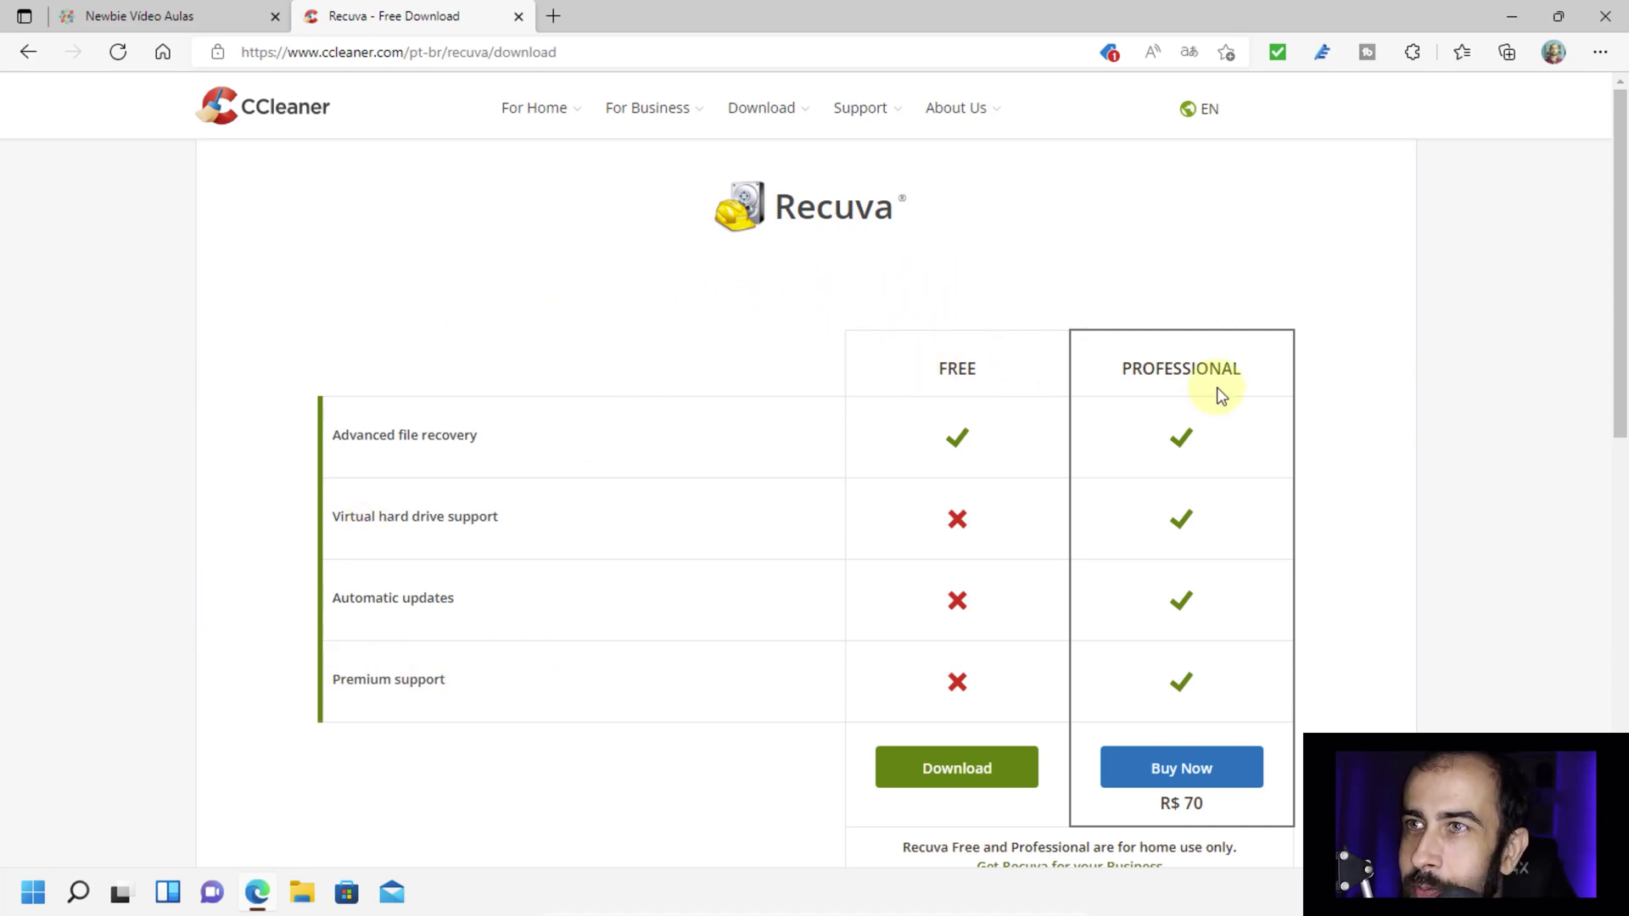
left_click(956, 774)
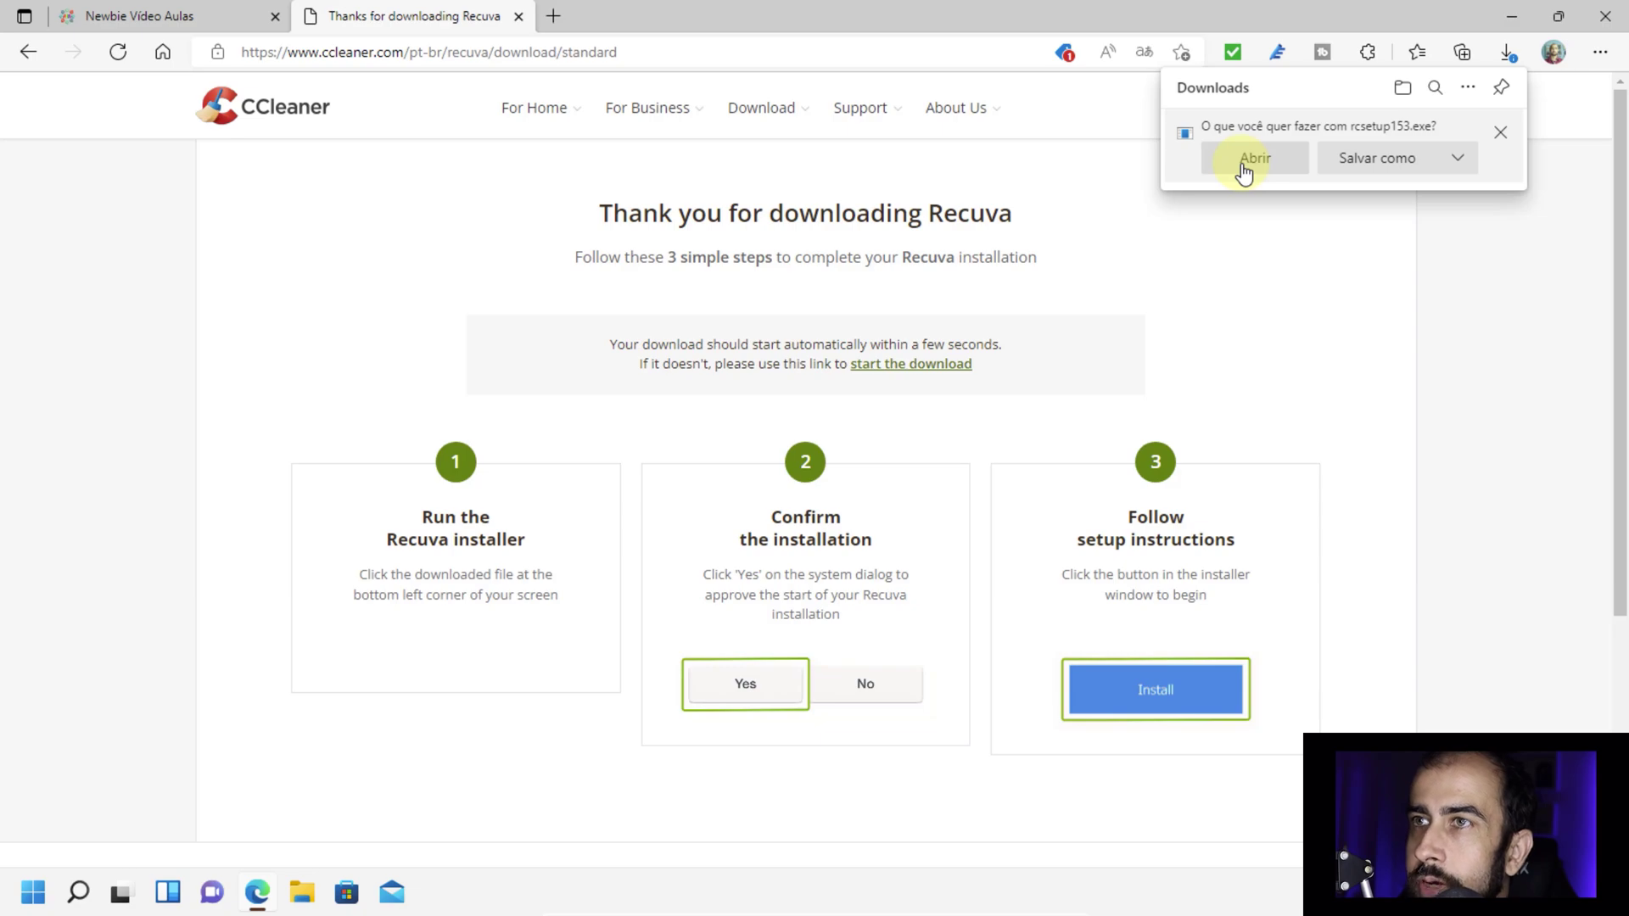
left_click(1243, 165)
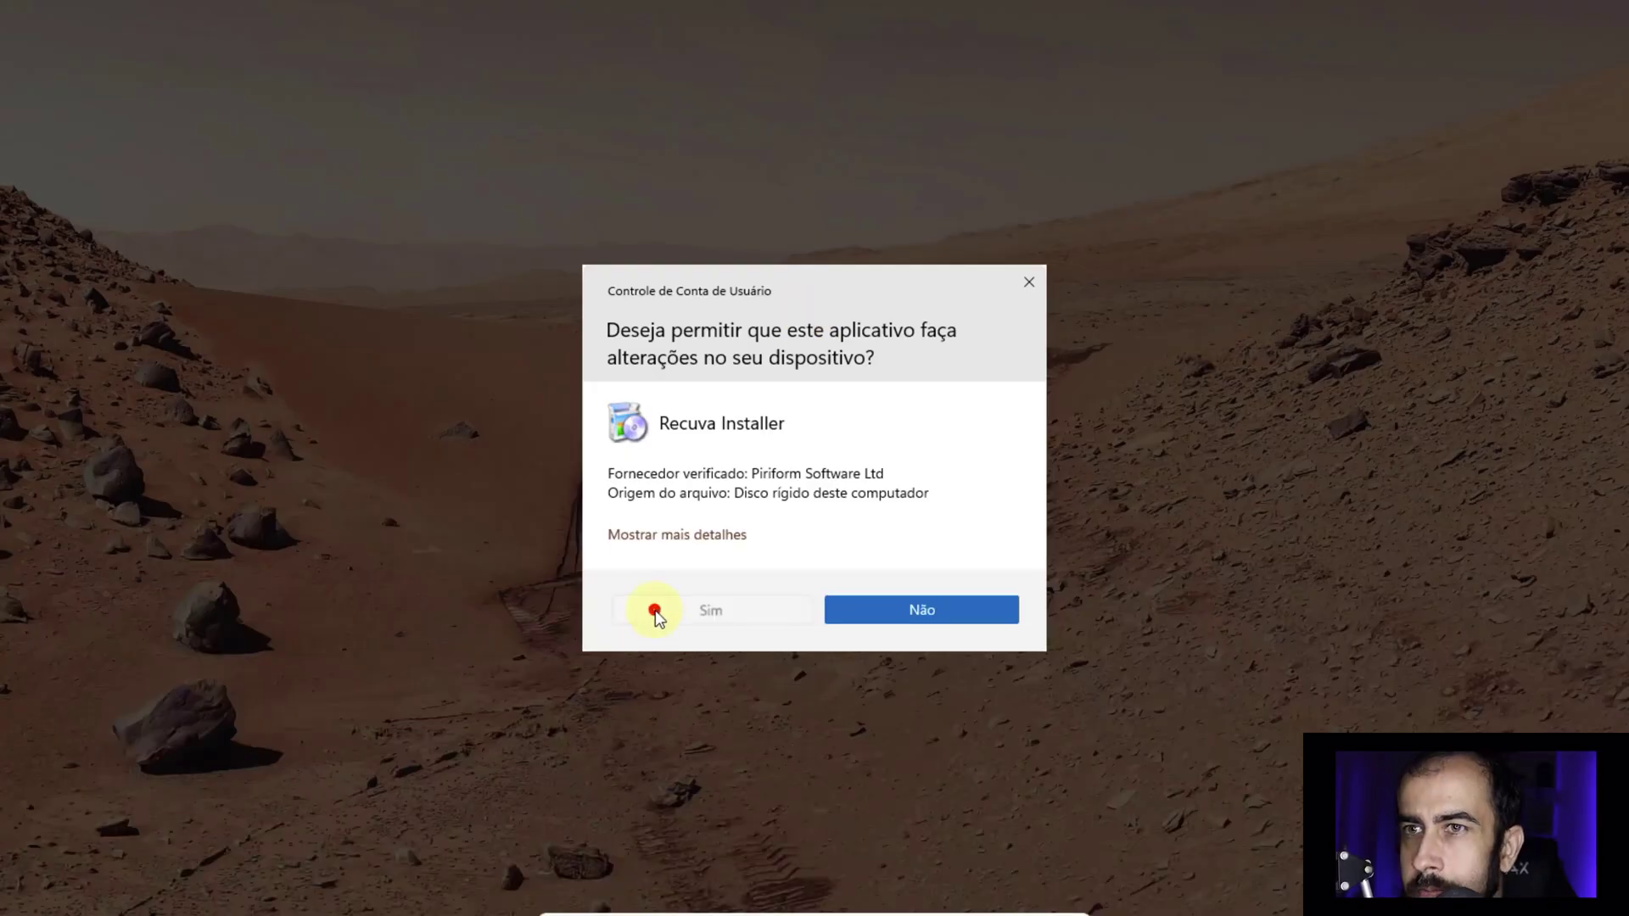
left_click(654, 607)
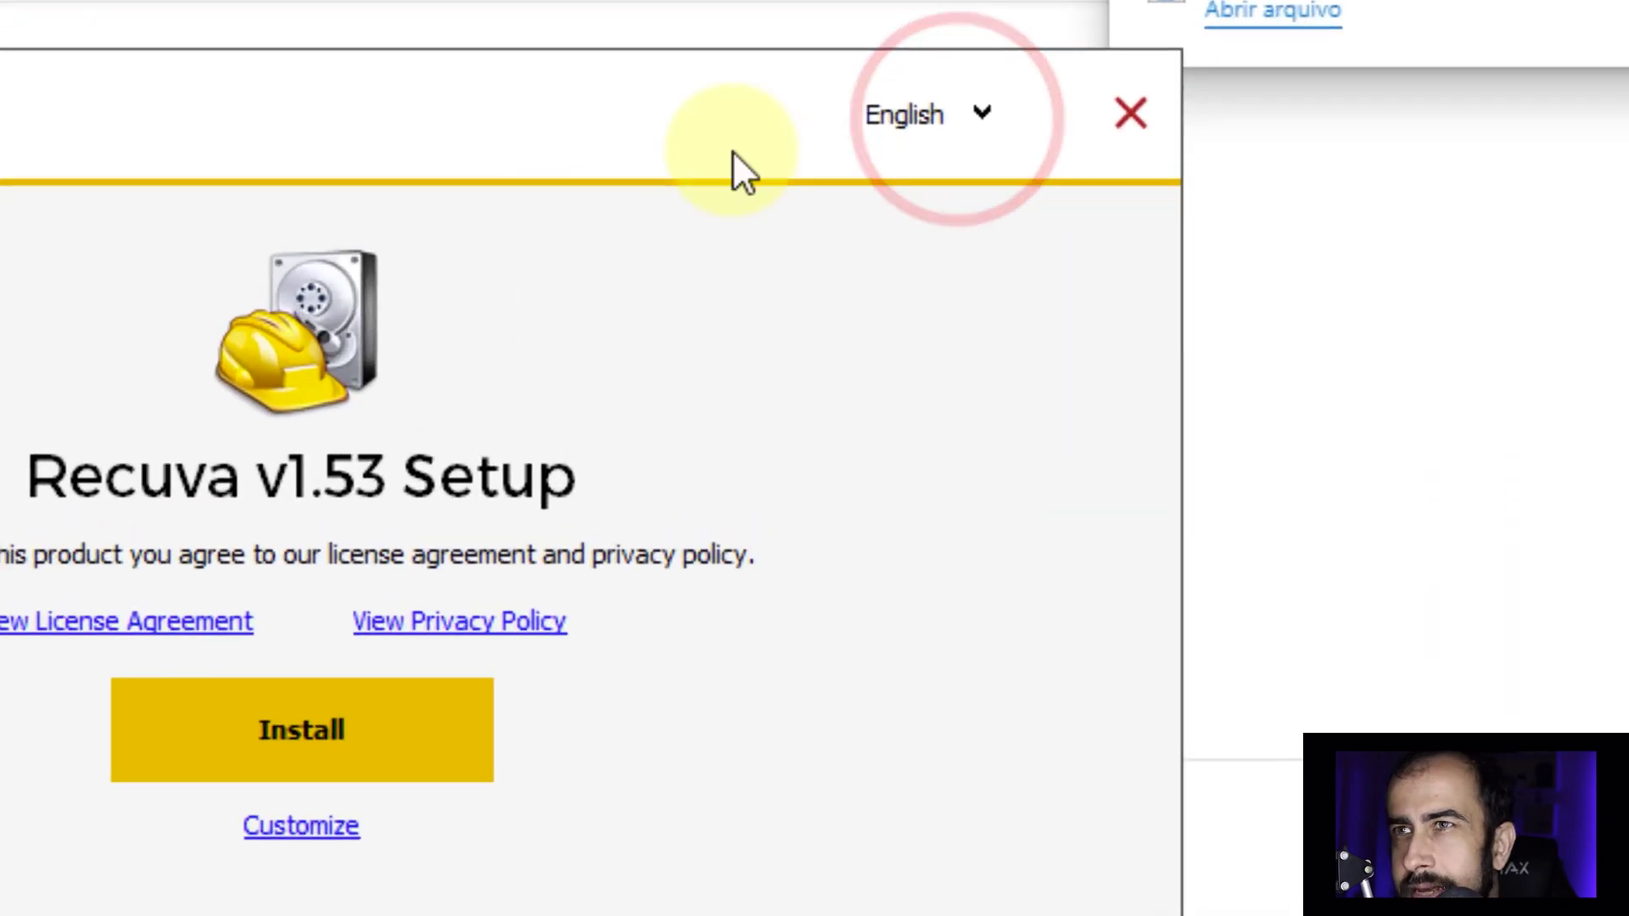
Install Recuva with the setup language Português do Brasil and launch it without viewing the release notes.
left_click(908, 114)
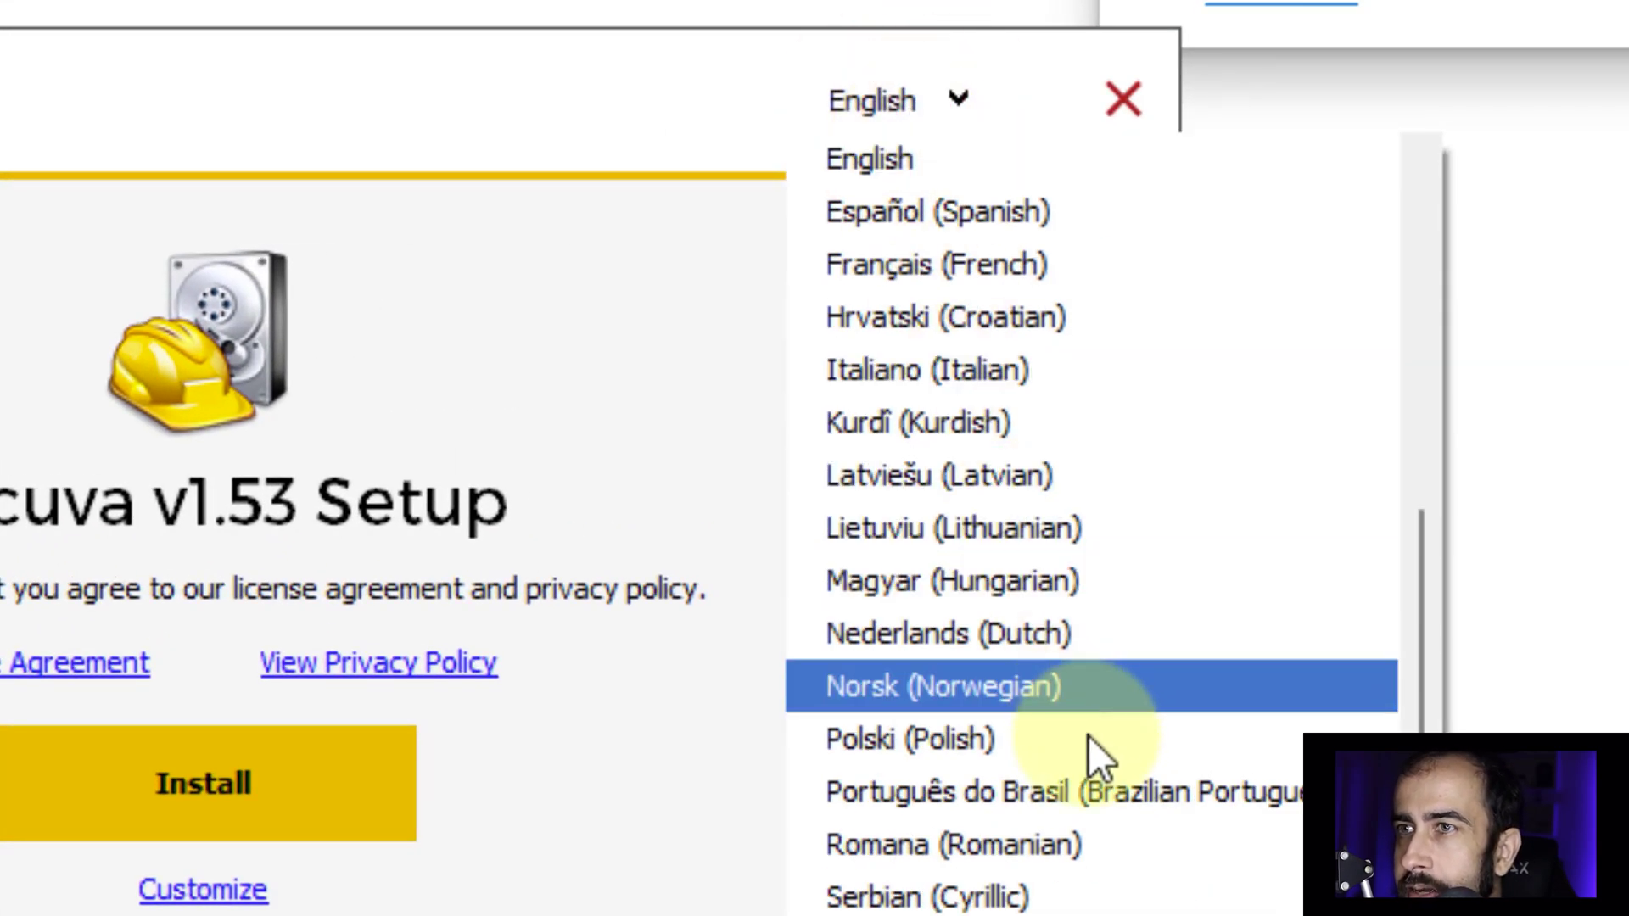
left_click(923, 792)
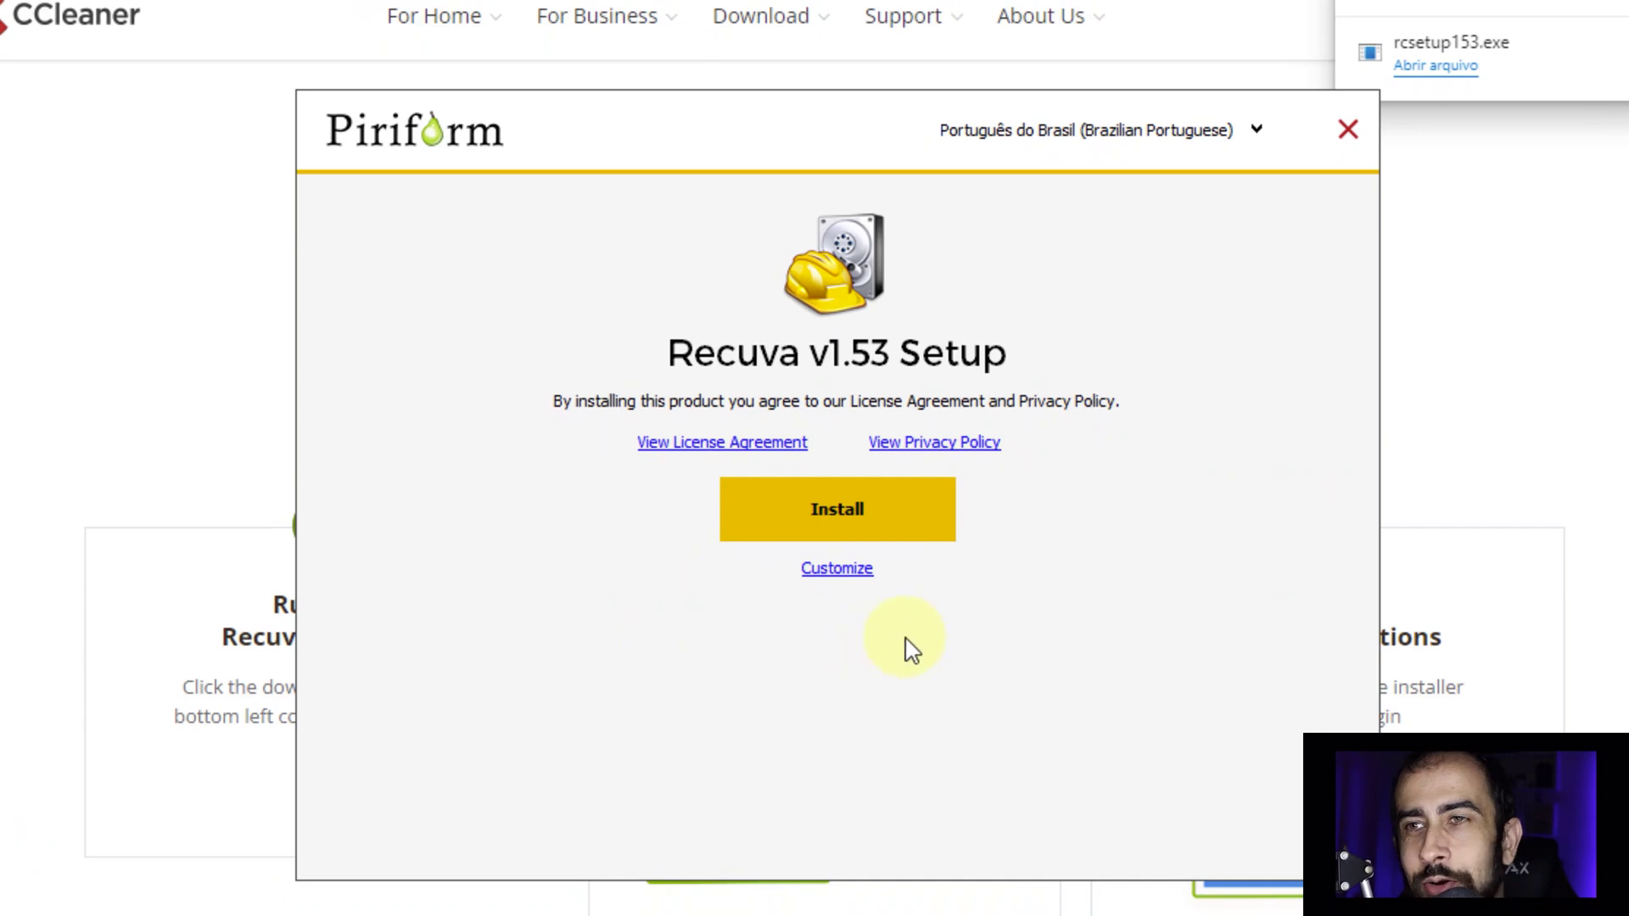
left_click(859, 512)
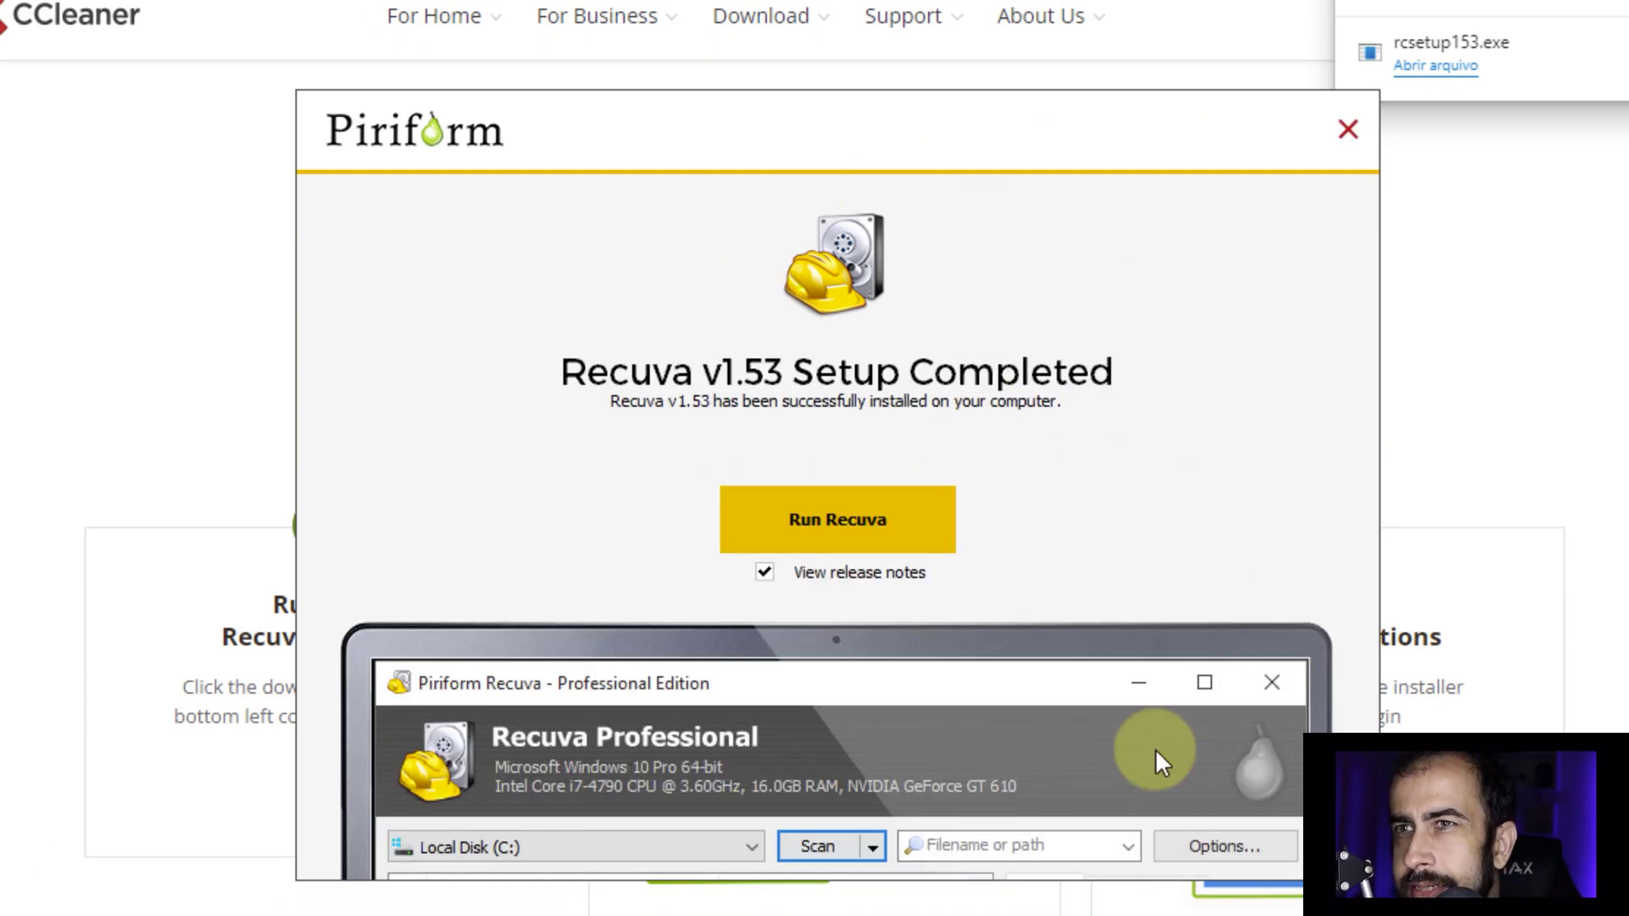
left_click(764, 573)
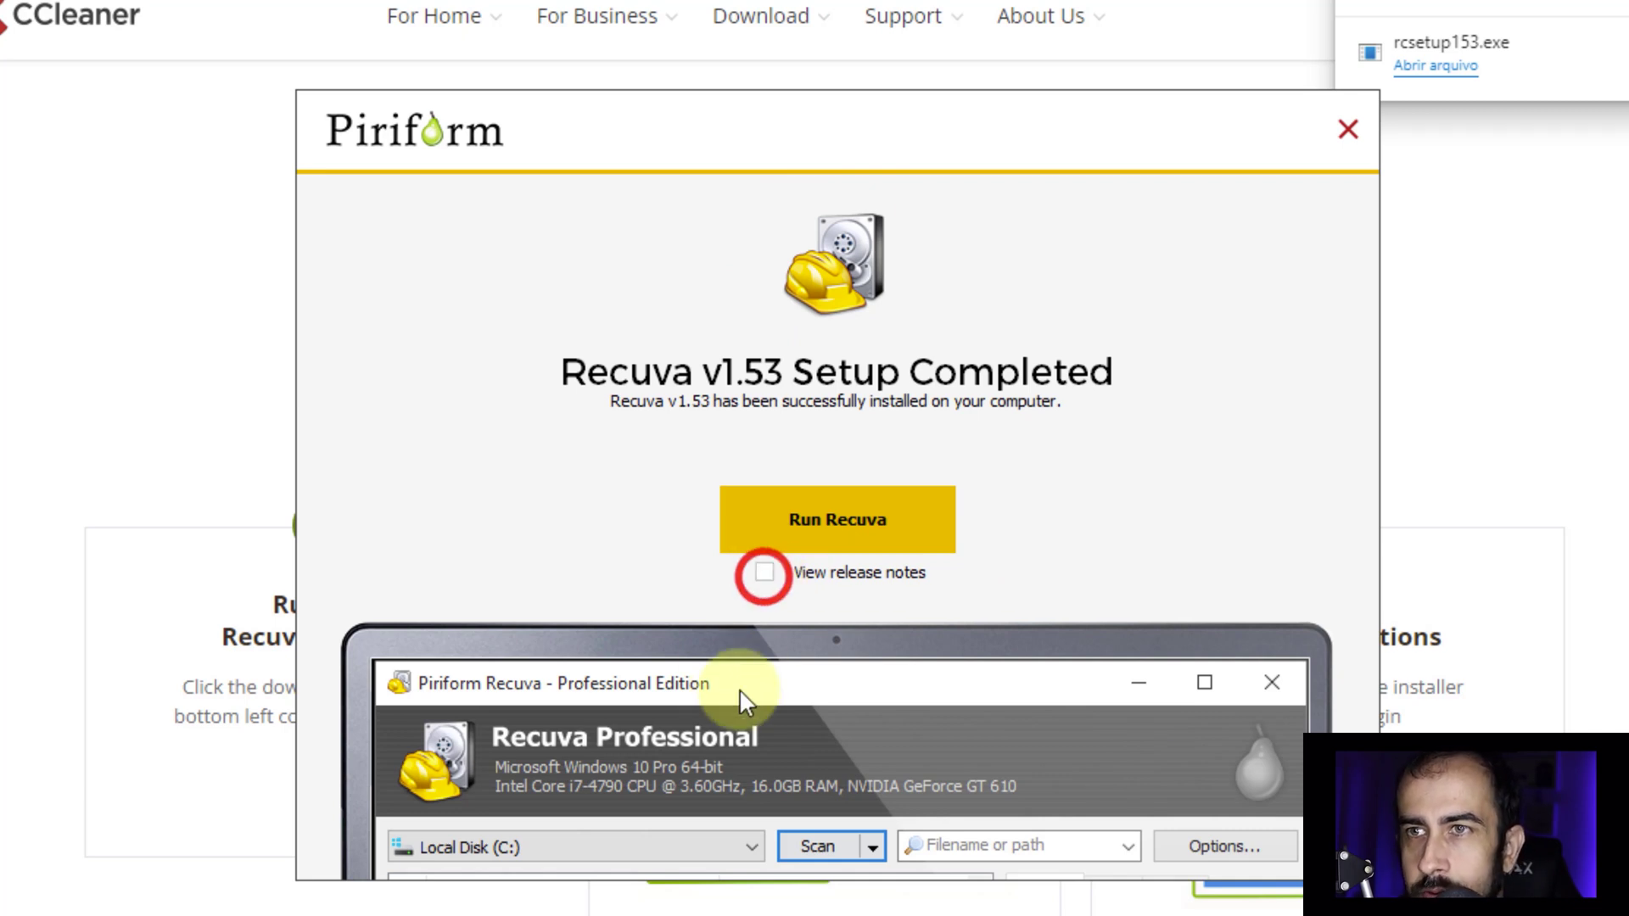
left_click(857, 527)
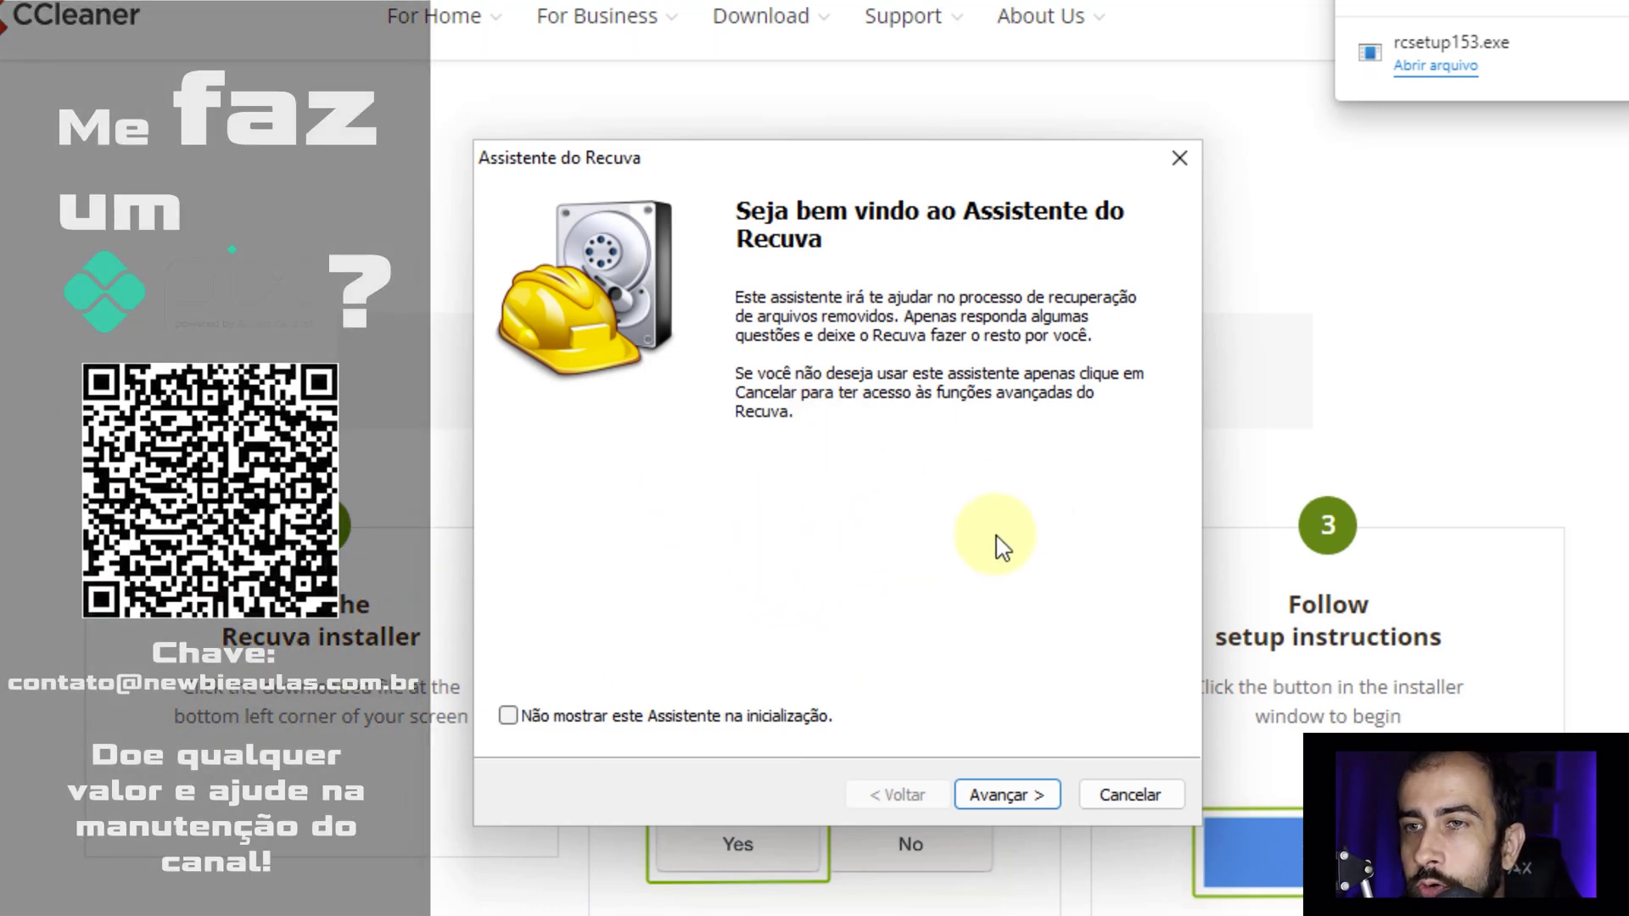
Complete the Recuva wizard to scan for All Files with location Não tenho certeza and no deep scan, and dismiss the drive alert.
left_click(1030, 793)
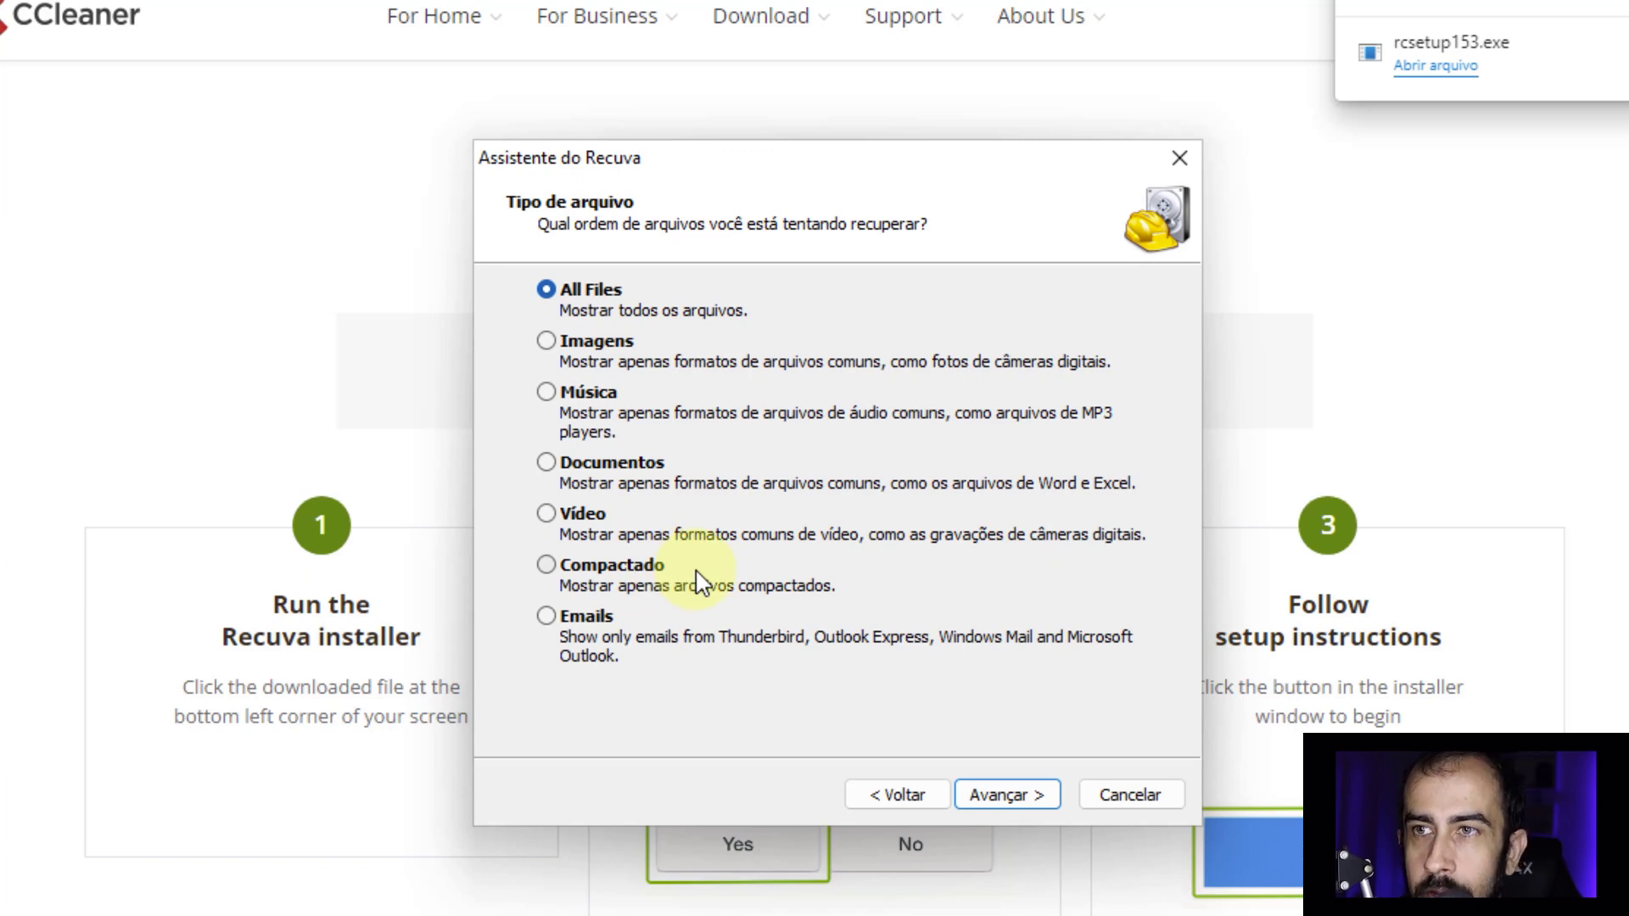
left_click(1019, 798)
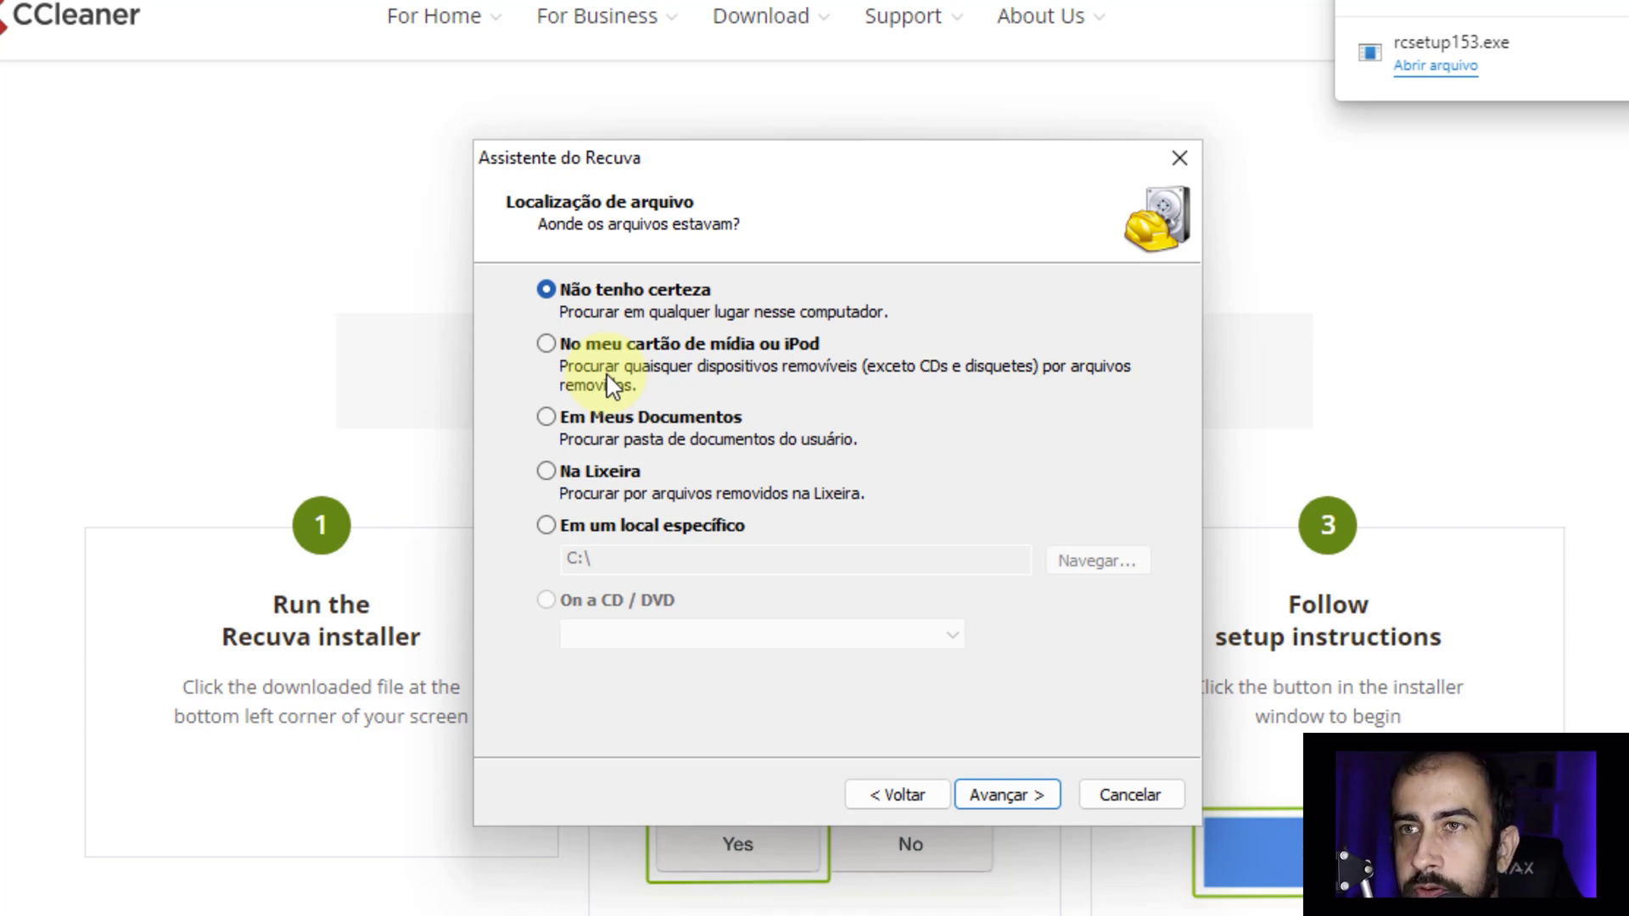
left_click(546, 343)
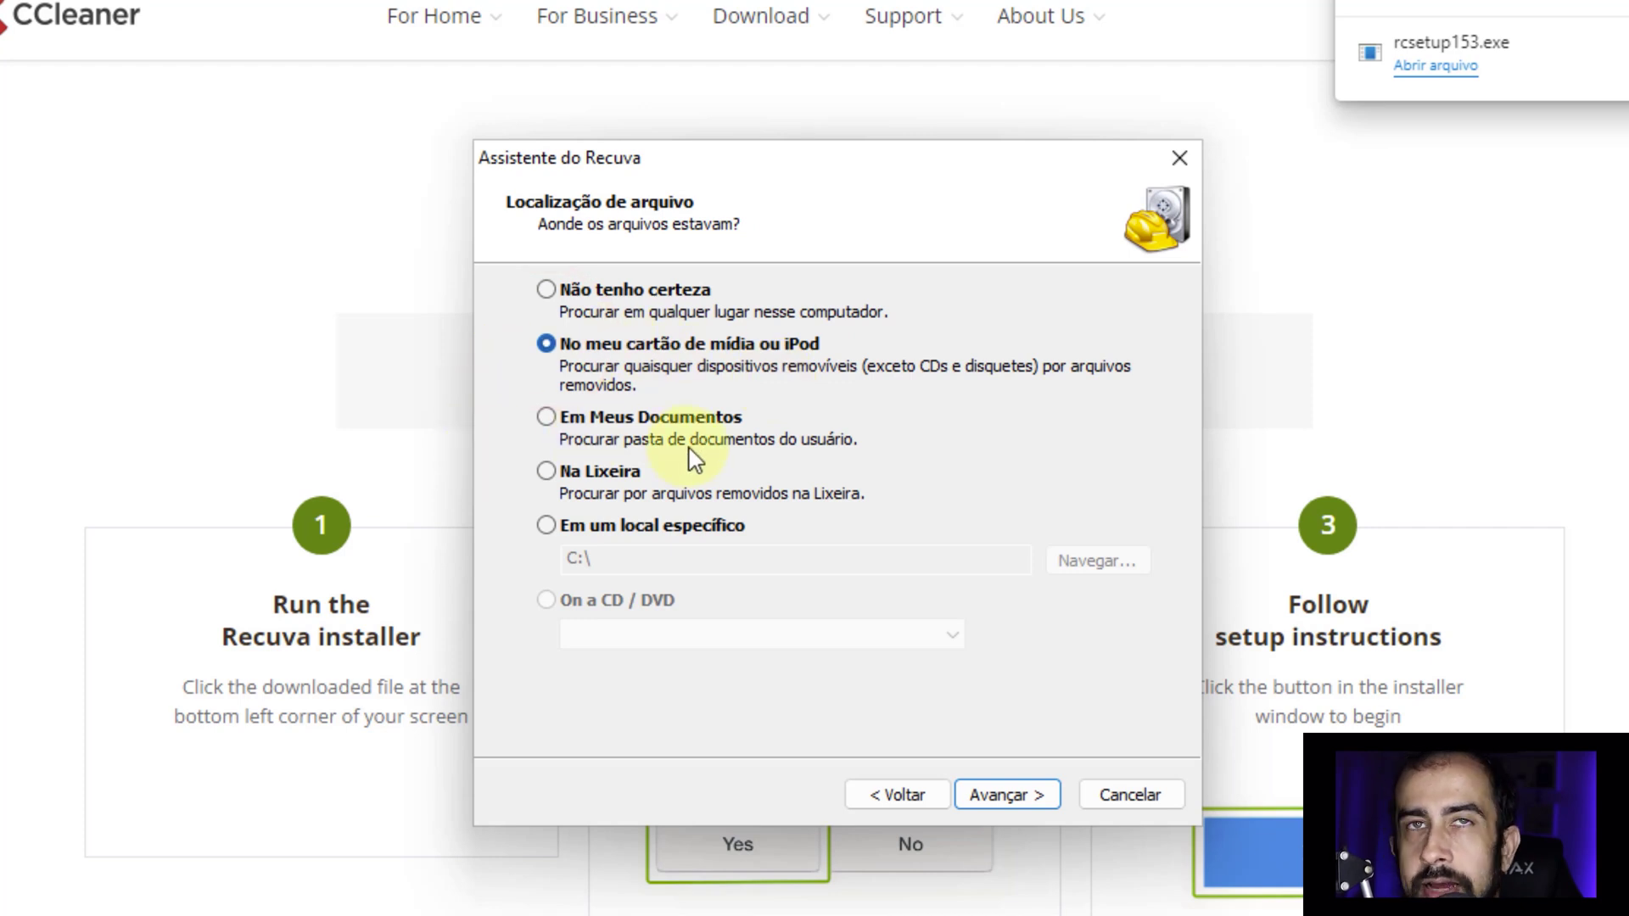
left_click(546, 527)
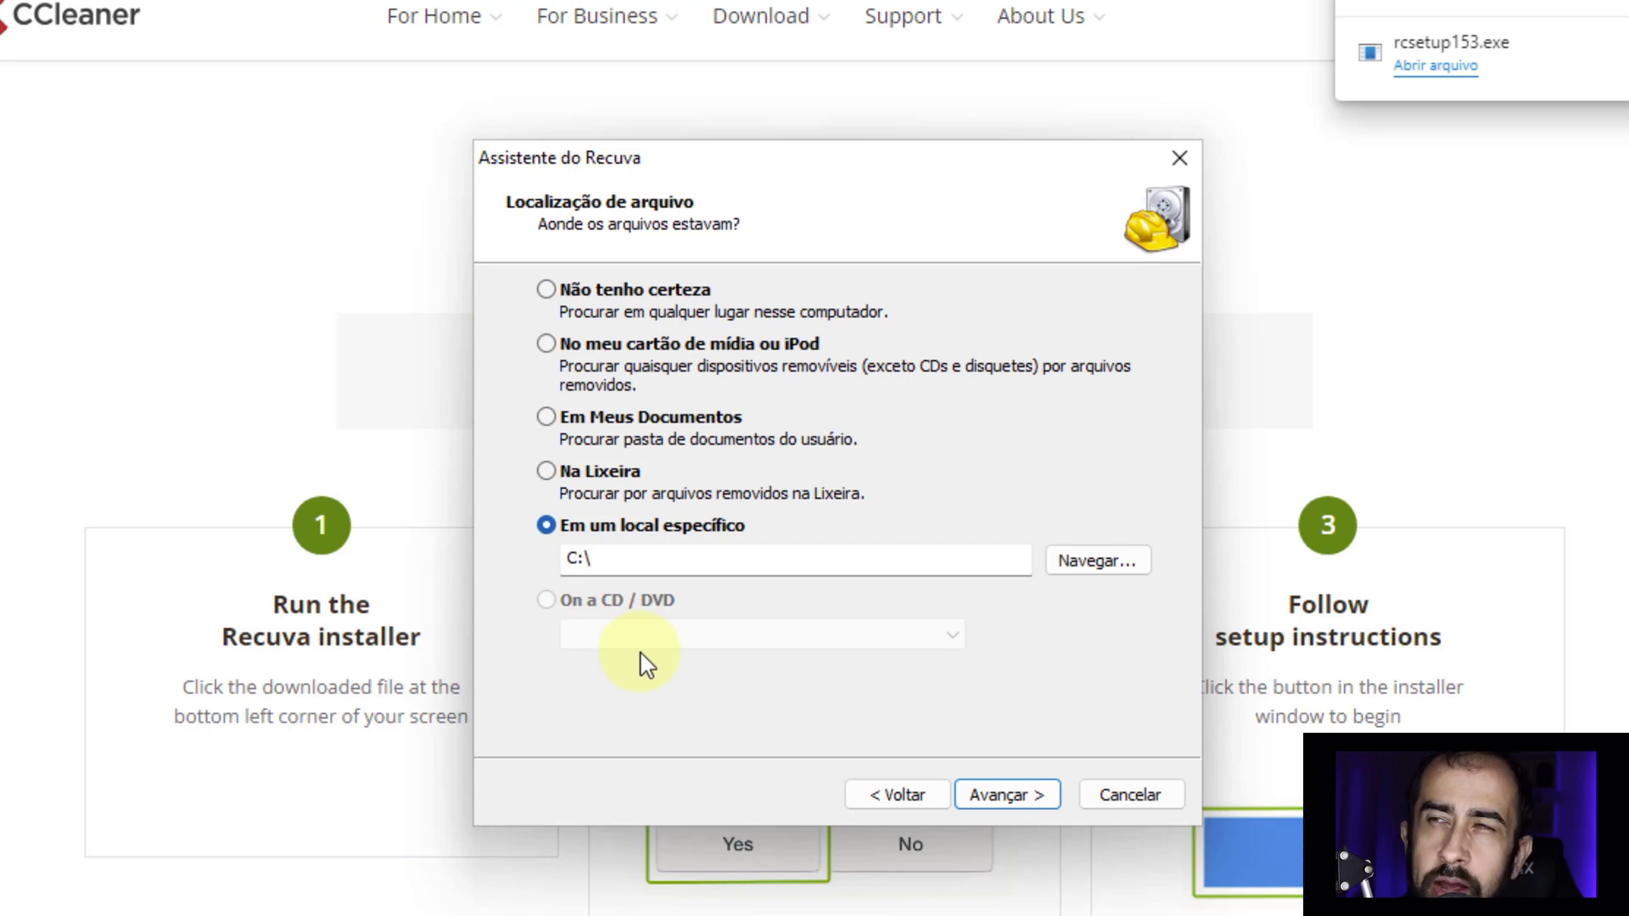
left_click(548, 291)
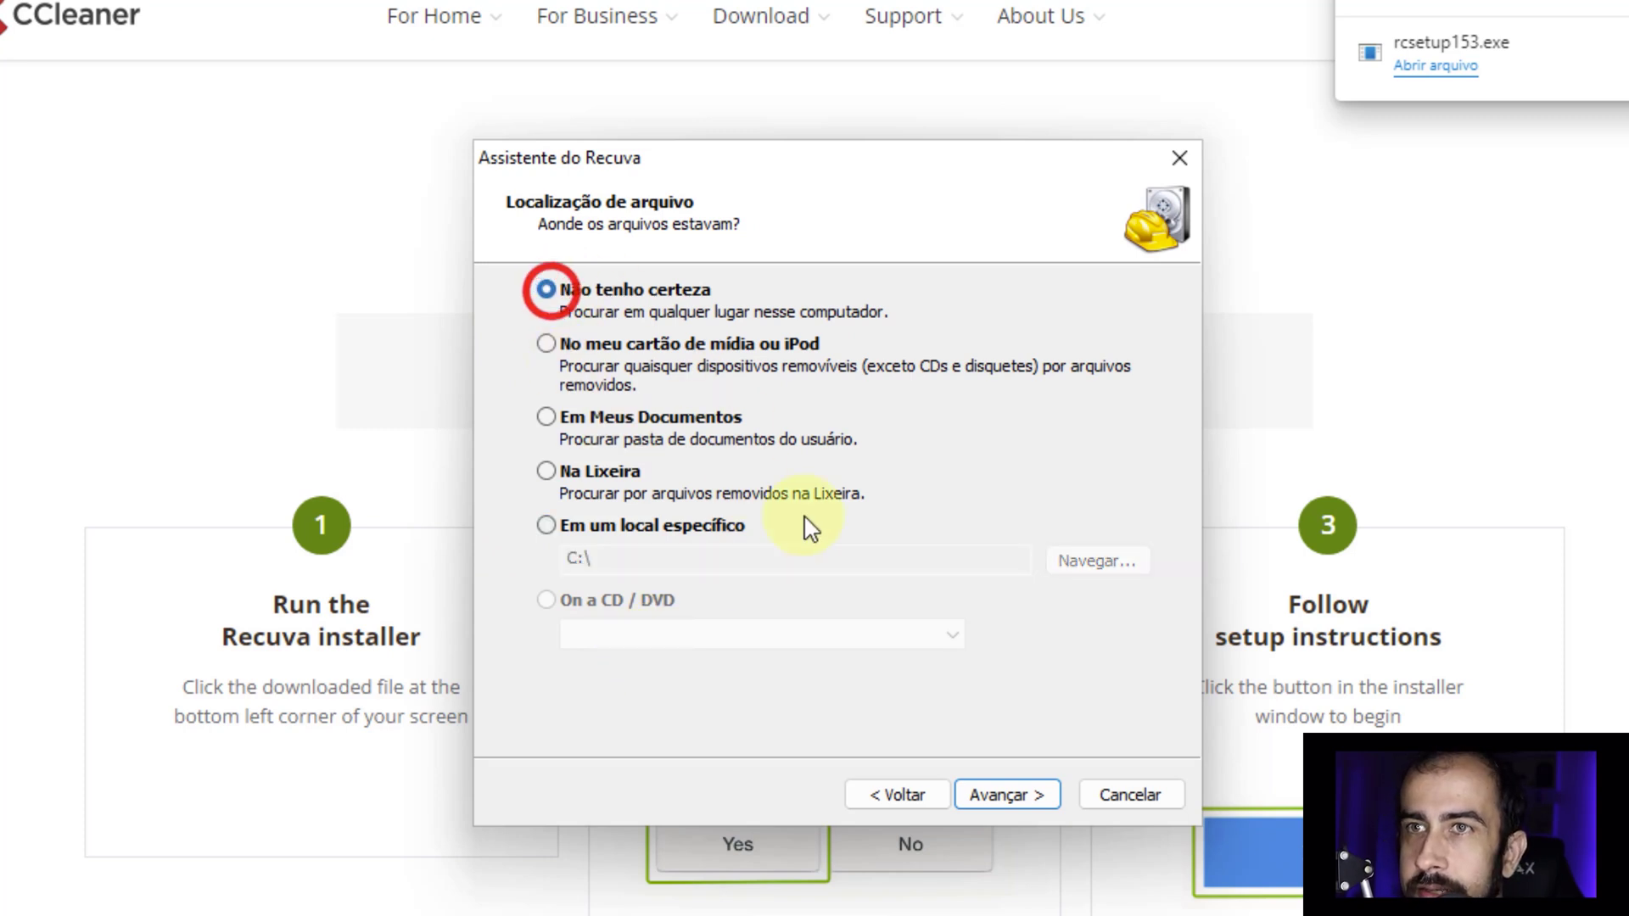
left_click(1014, 797)
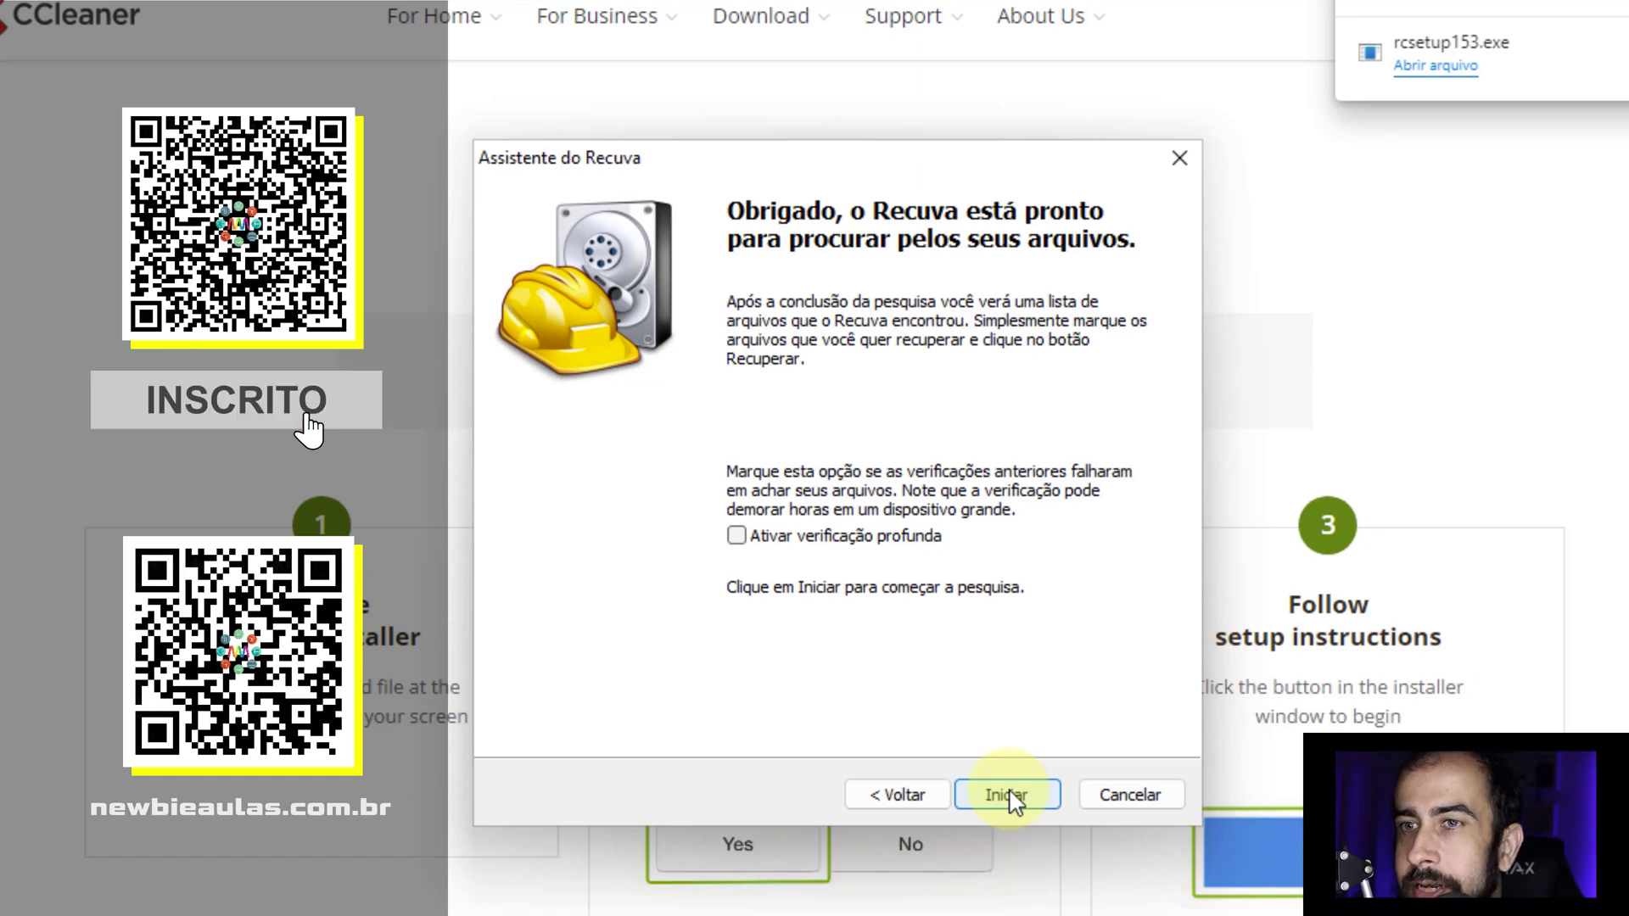
left_click(1010, 795)
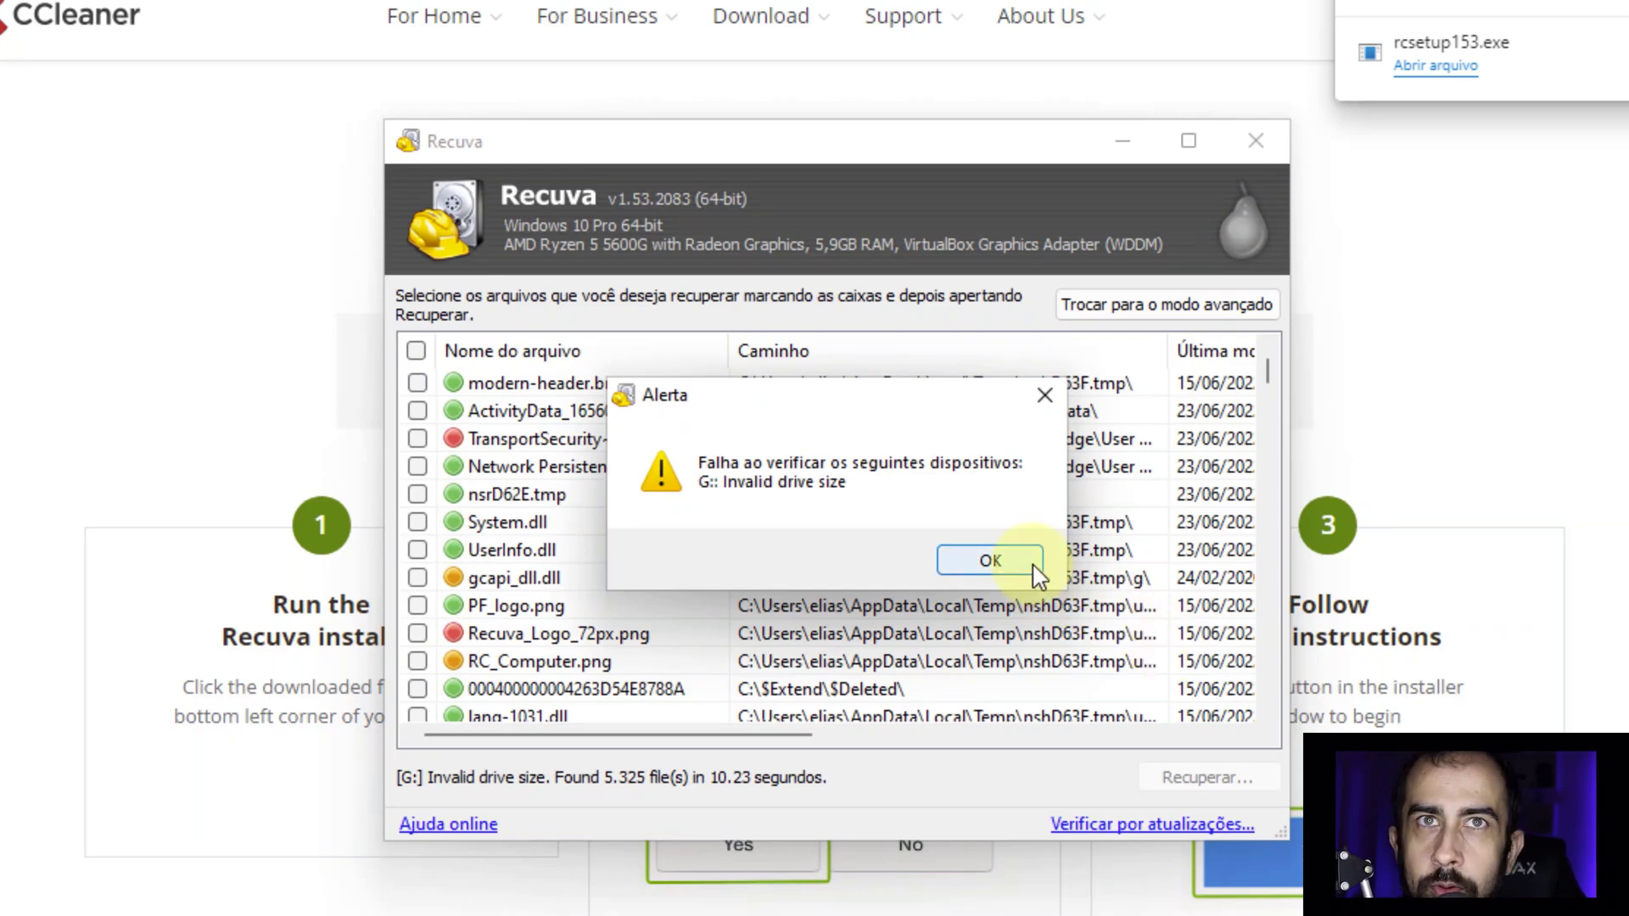
left_click(990, 560)
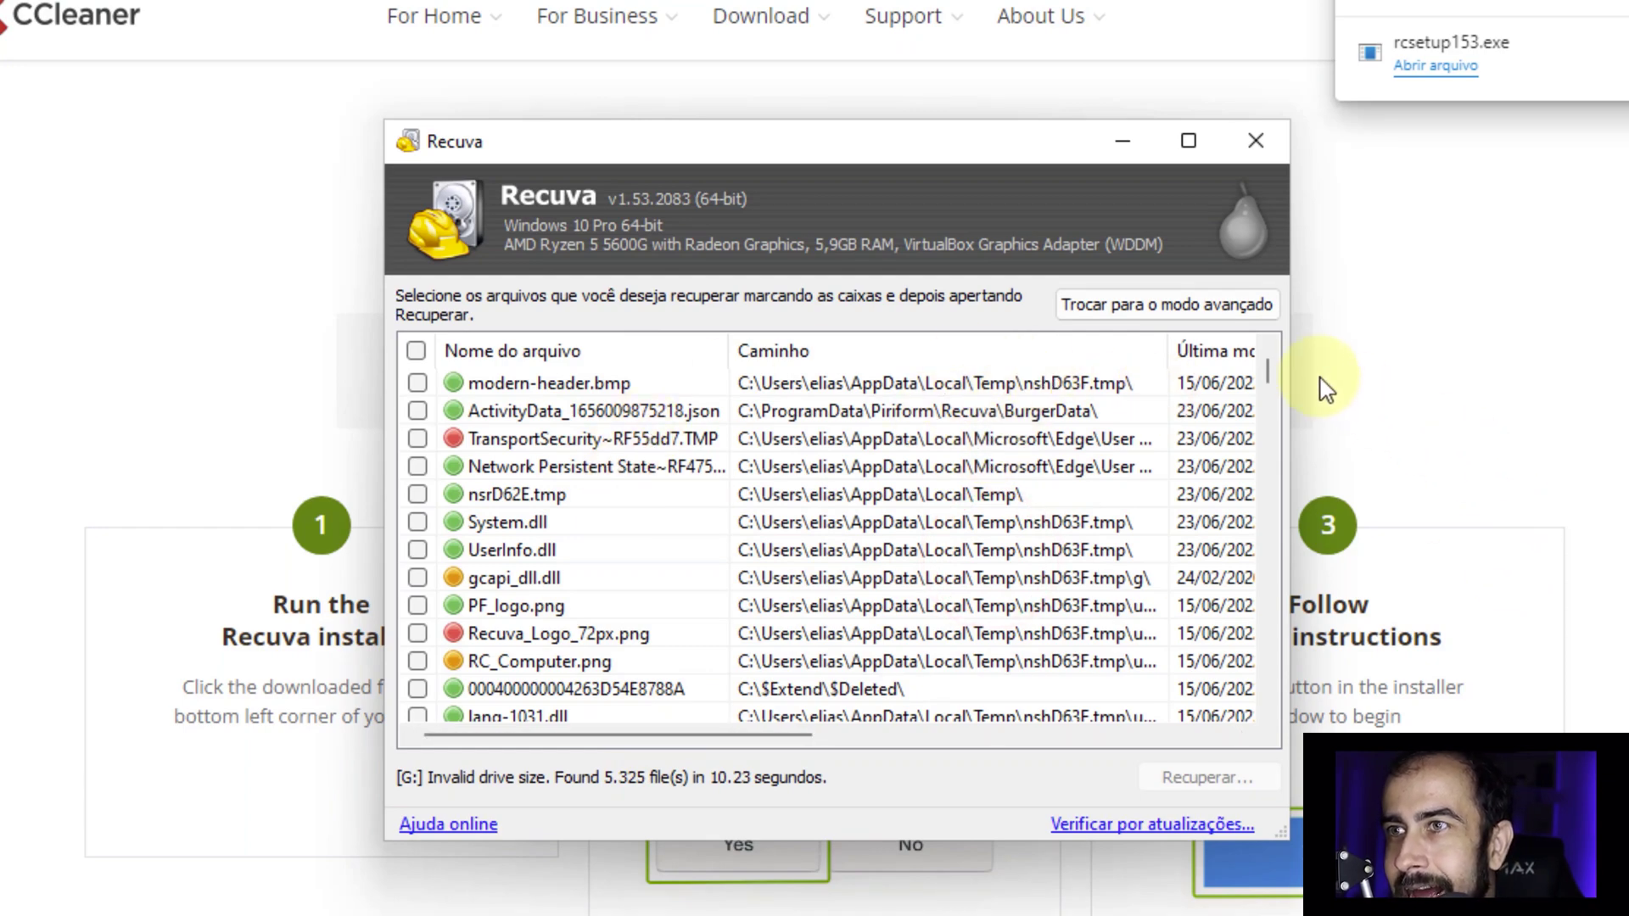
Mark modern-header.bmp for recovery in the list of found files.
left_click(1266, 367)
left_click_drag(1267, 366, 1233, 353)
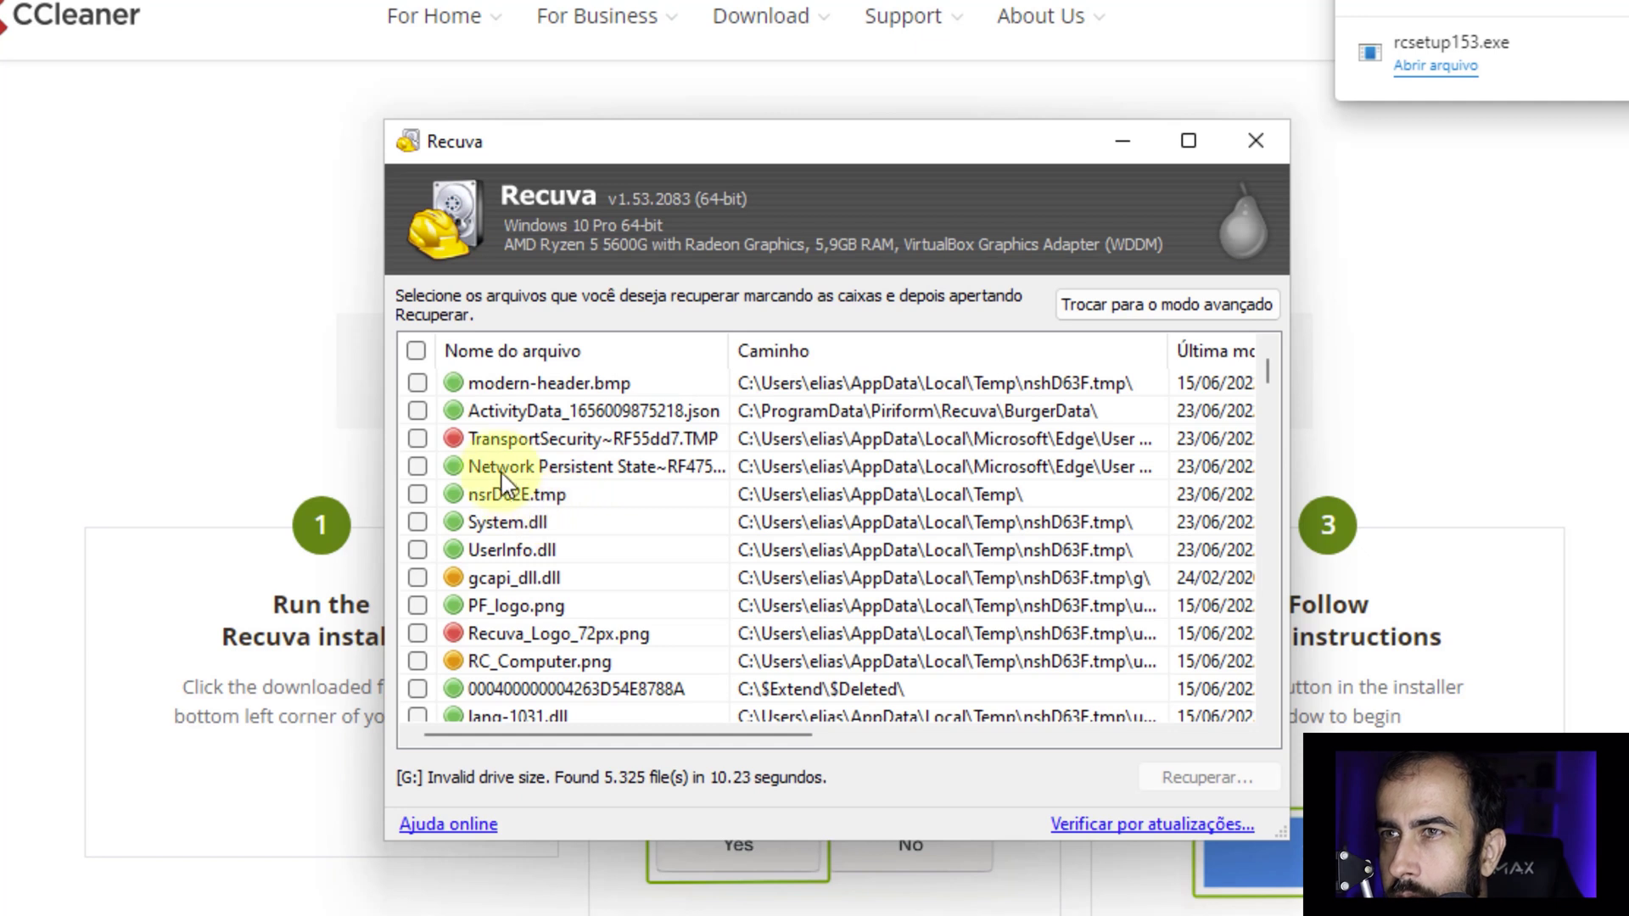
left_click(496, 381)
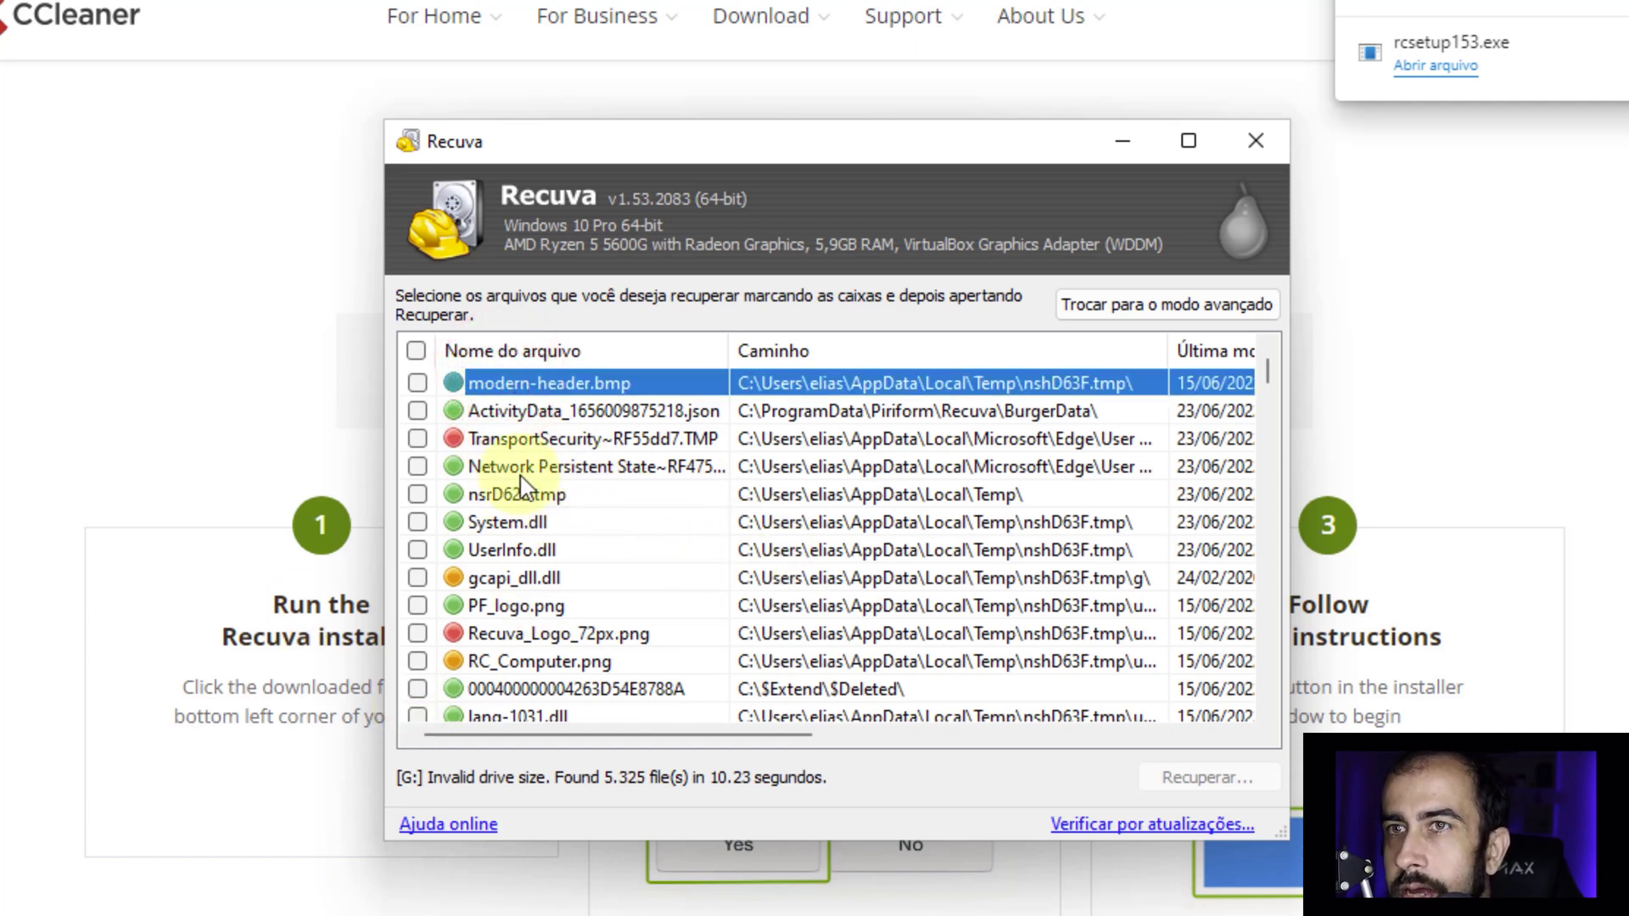
left_click(417, 383)
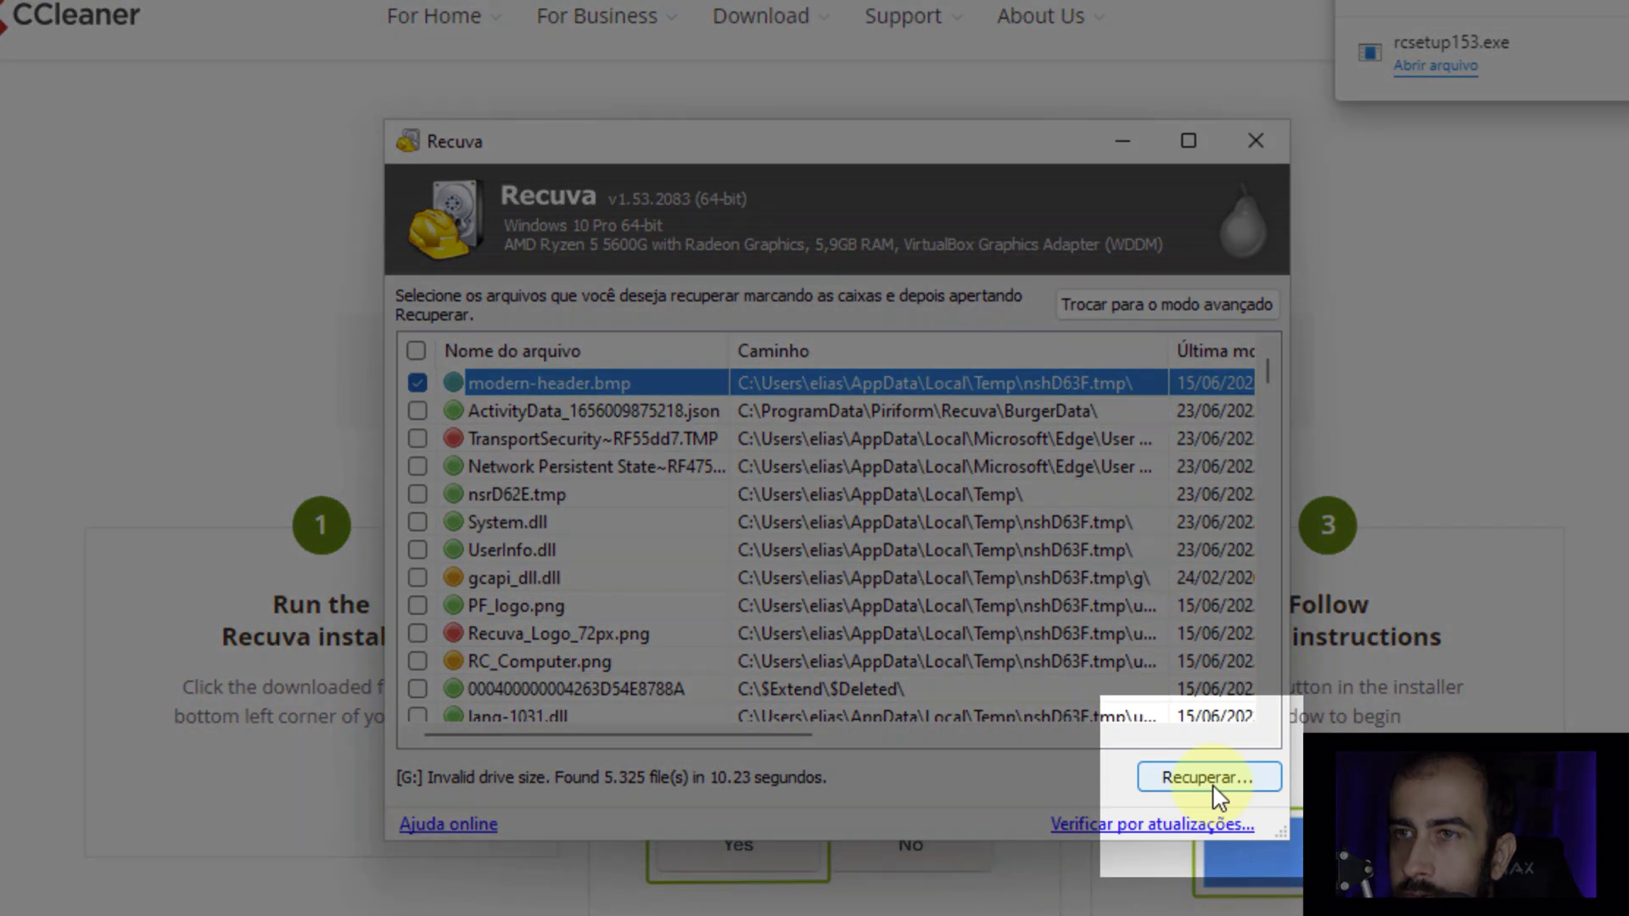
left_click(1209, 778)
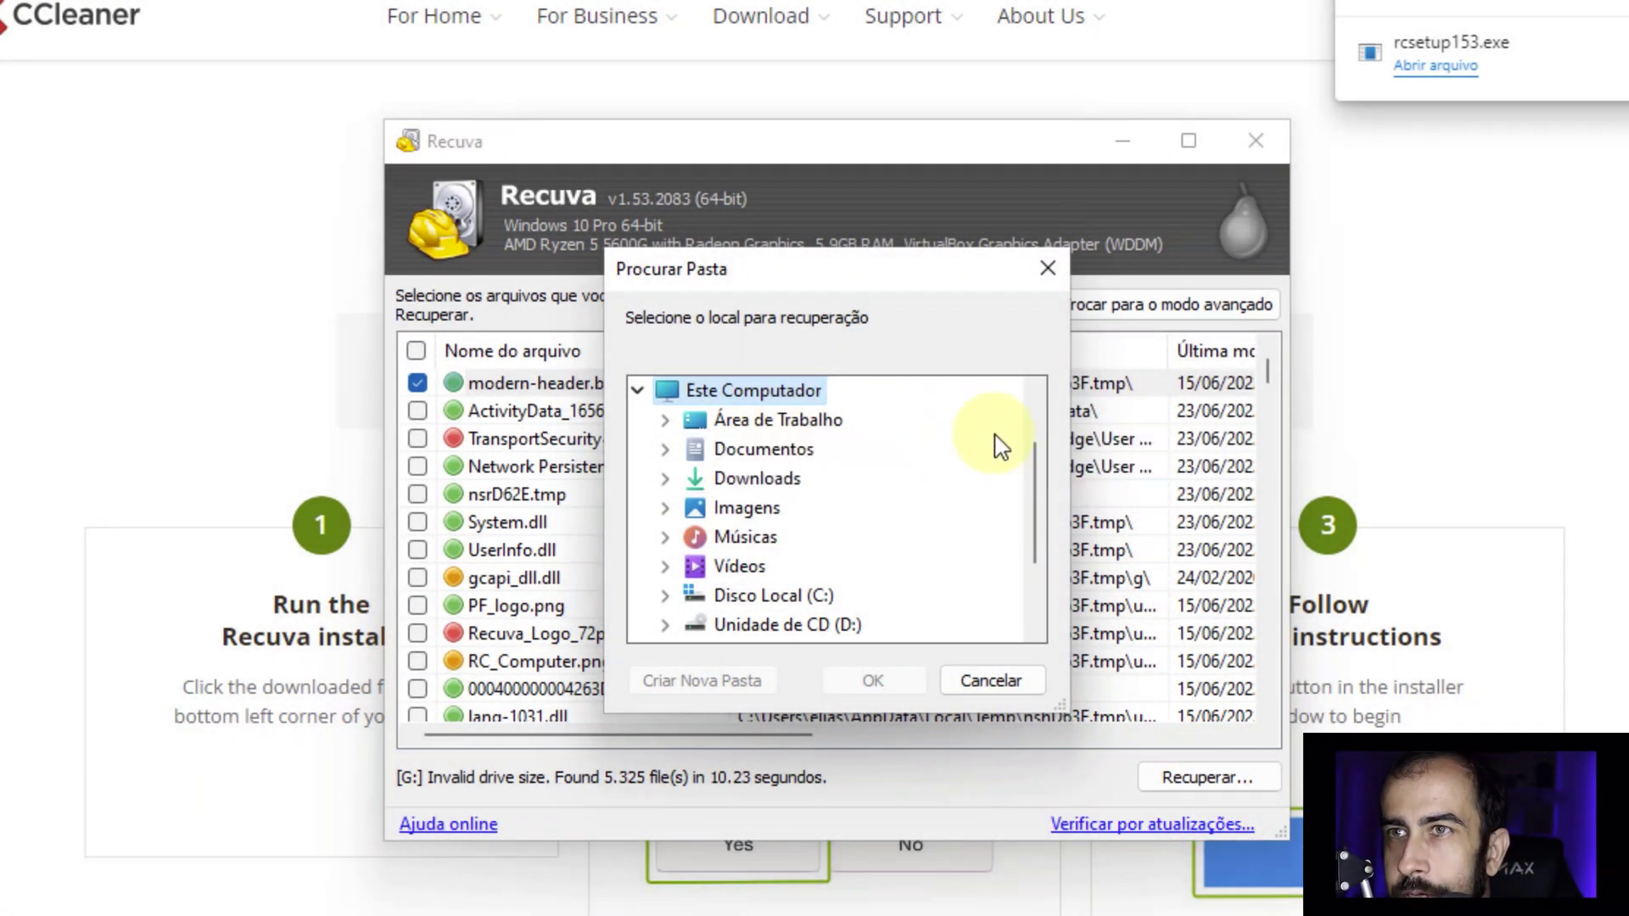
left_click_drag(1036, 465, 1037, 504)
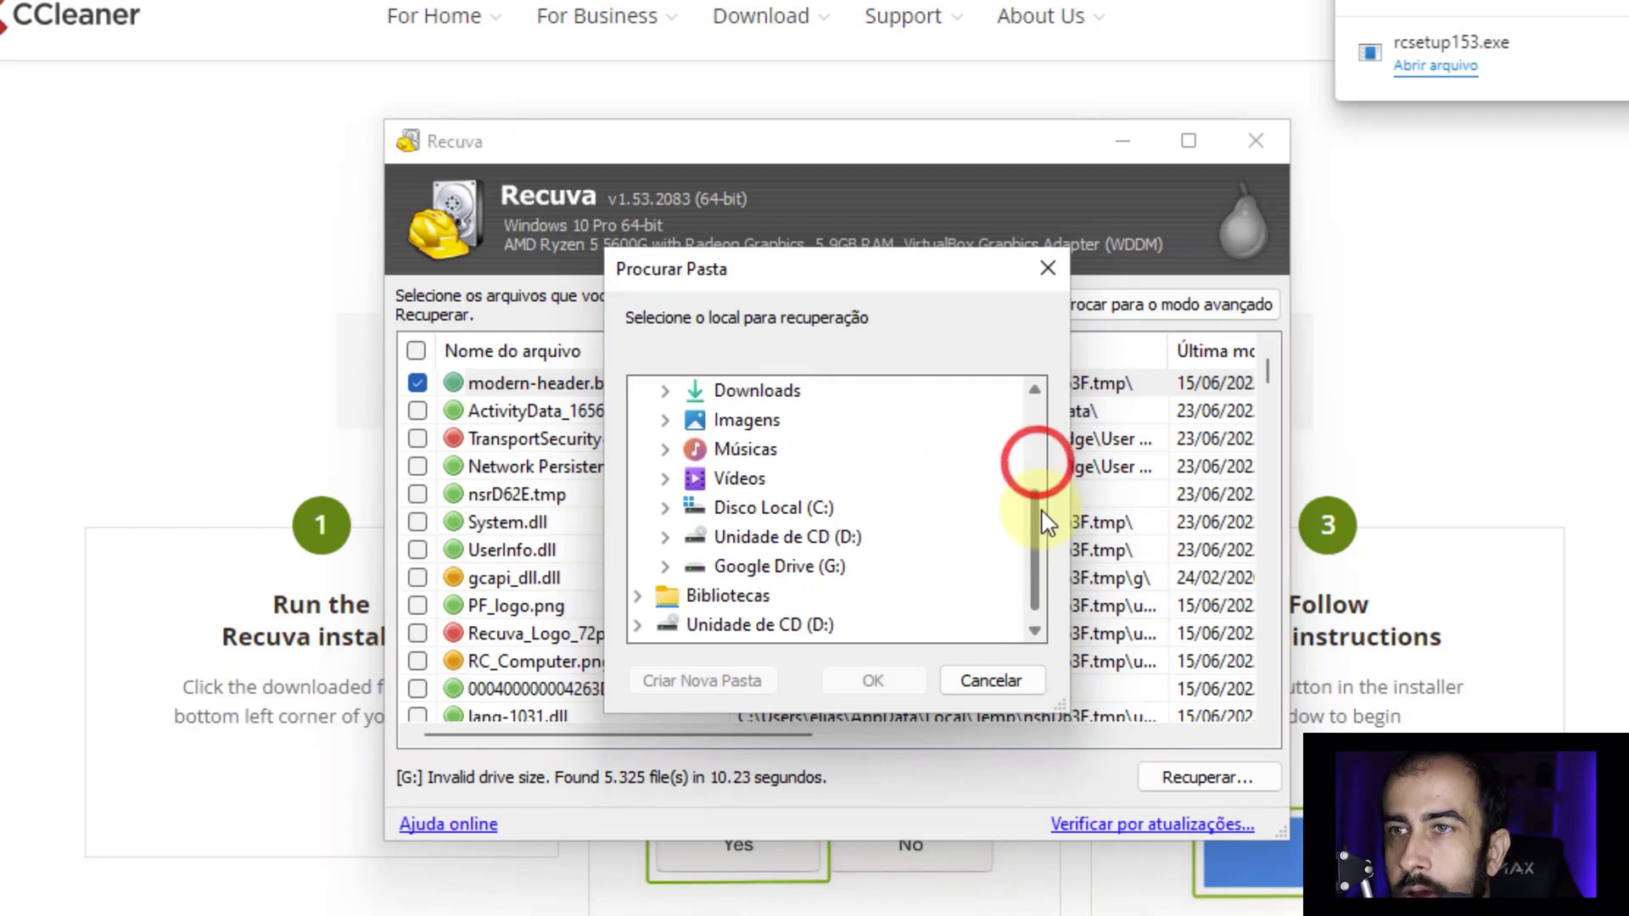
left_click(731, 420)
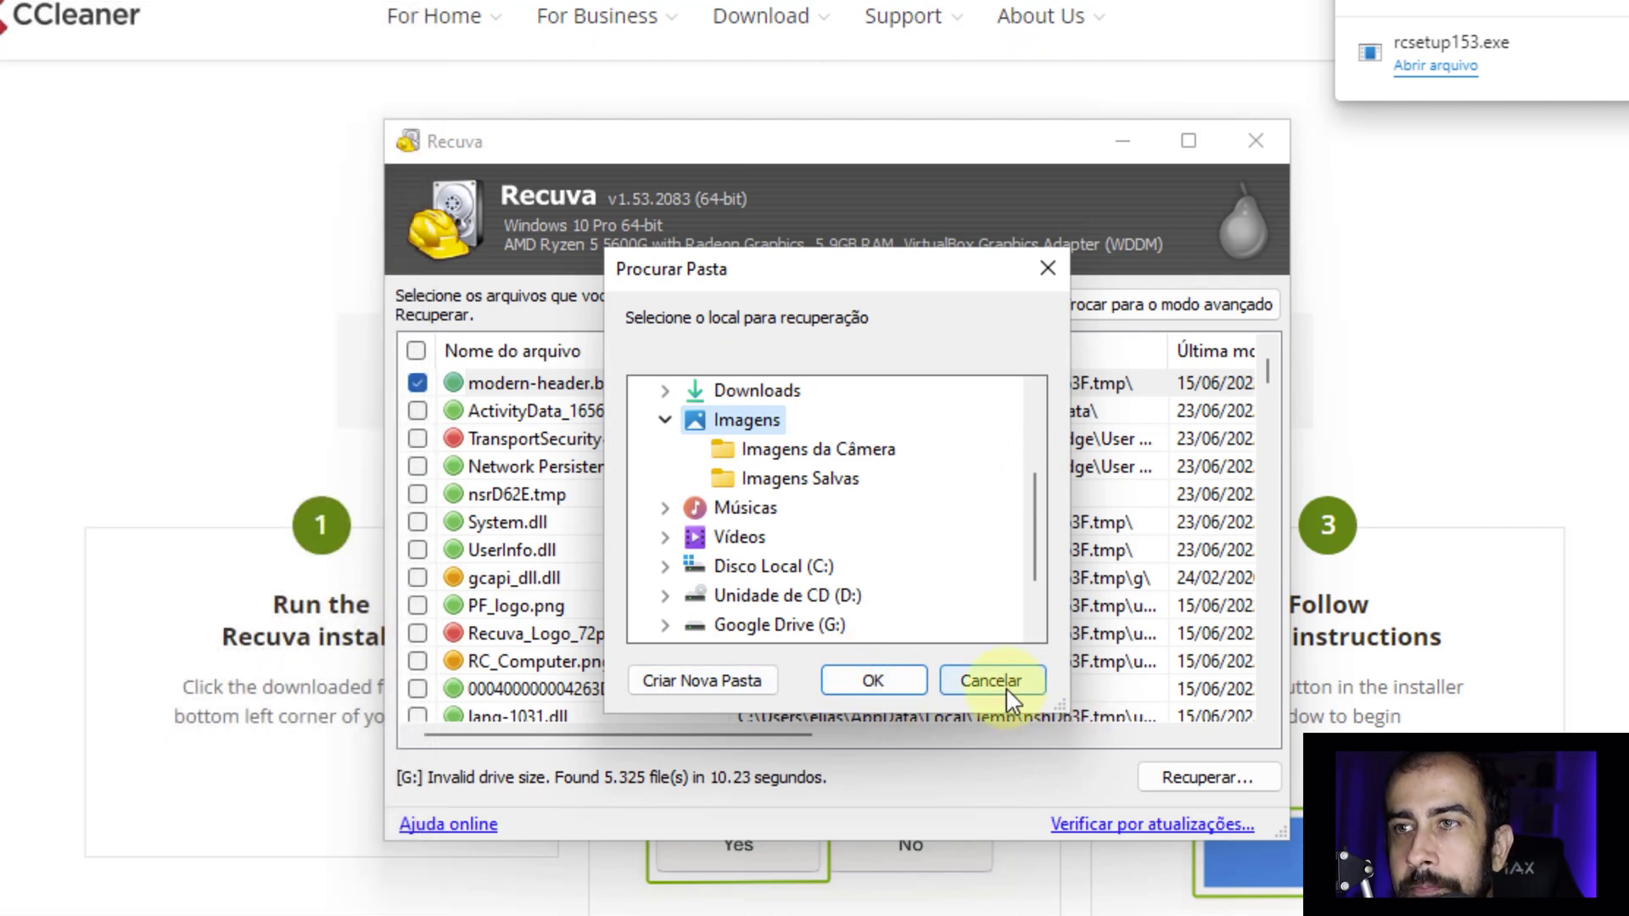
left_click(1006, 690)
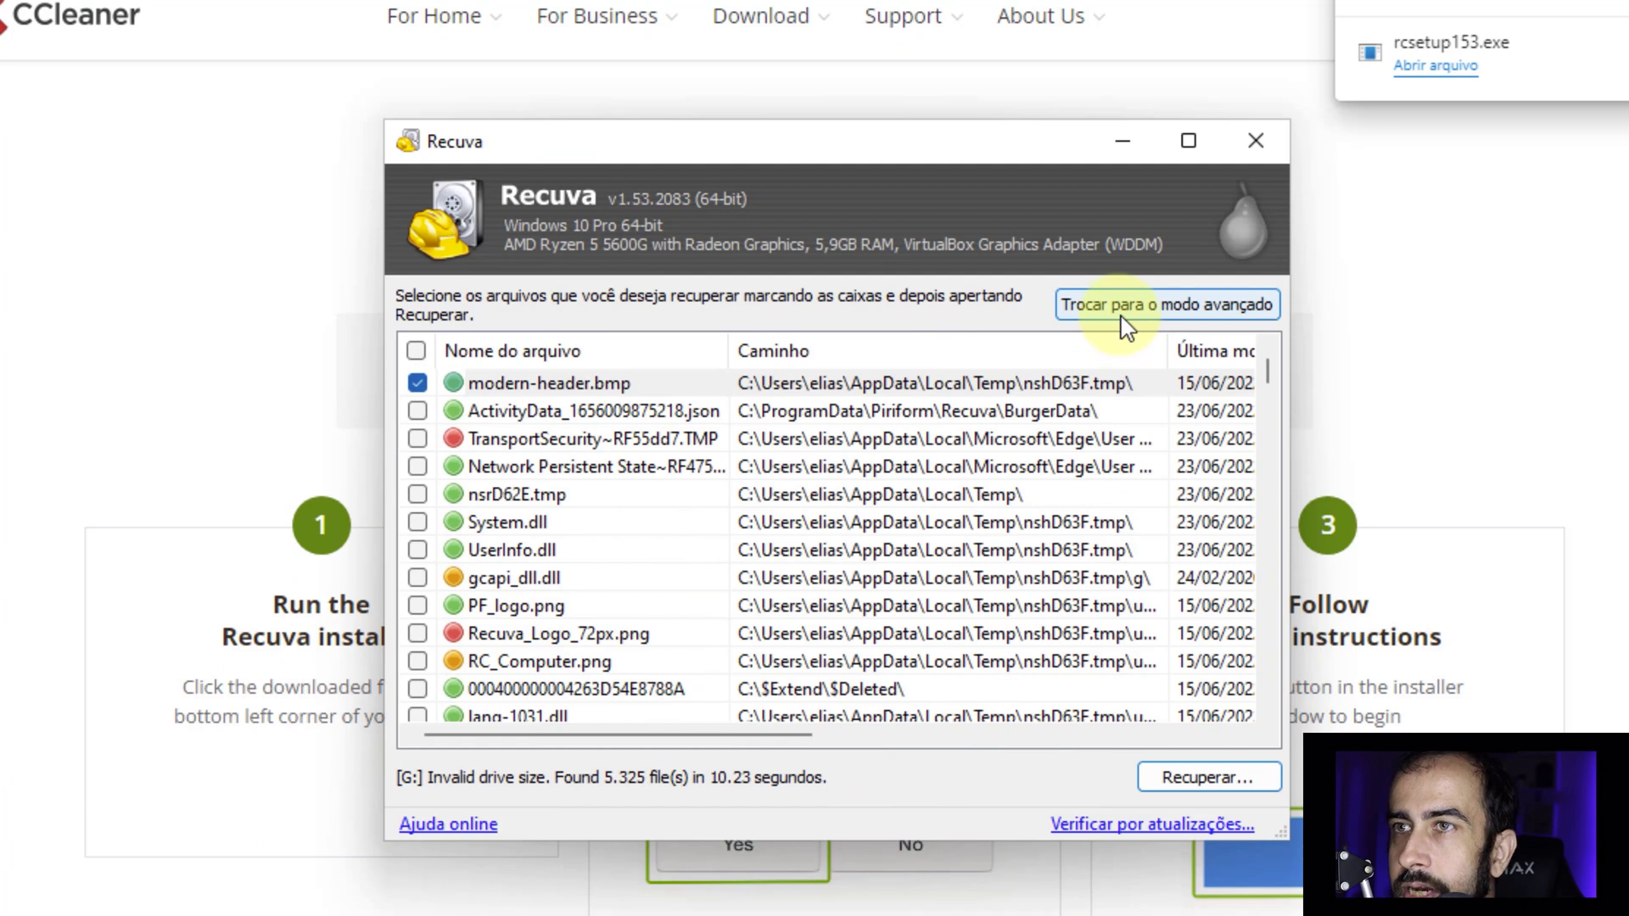
Switch Recuva to advanced mode and review the selectable drives and the available scan types.
left_click(1172, 314)
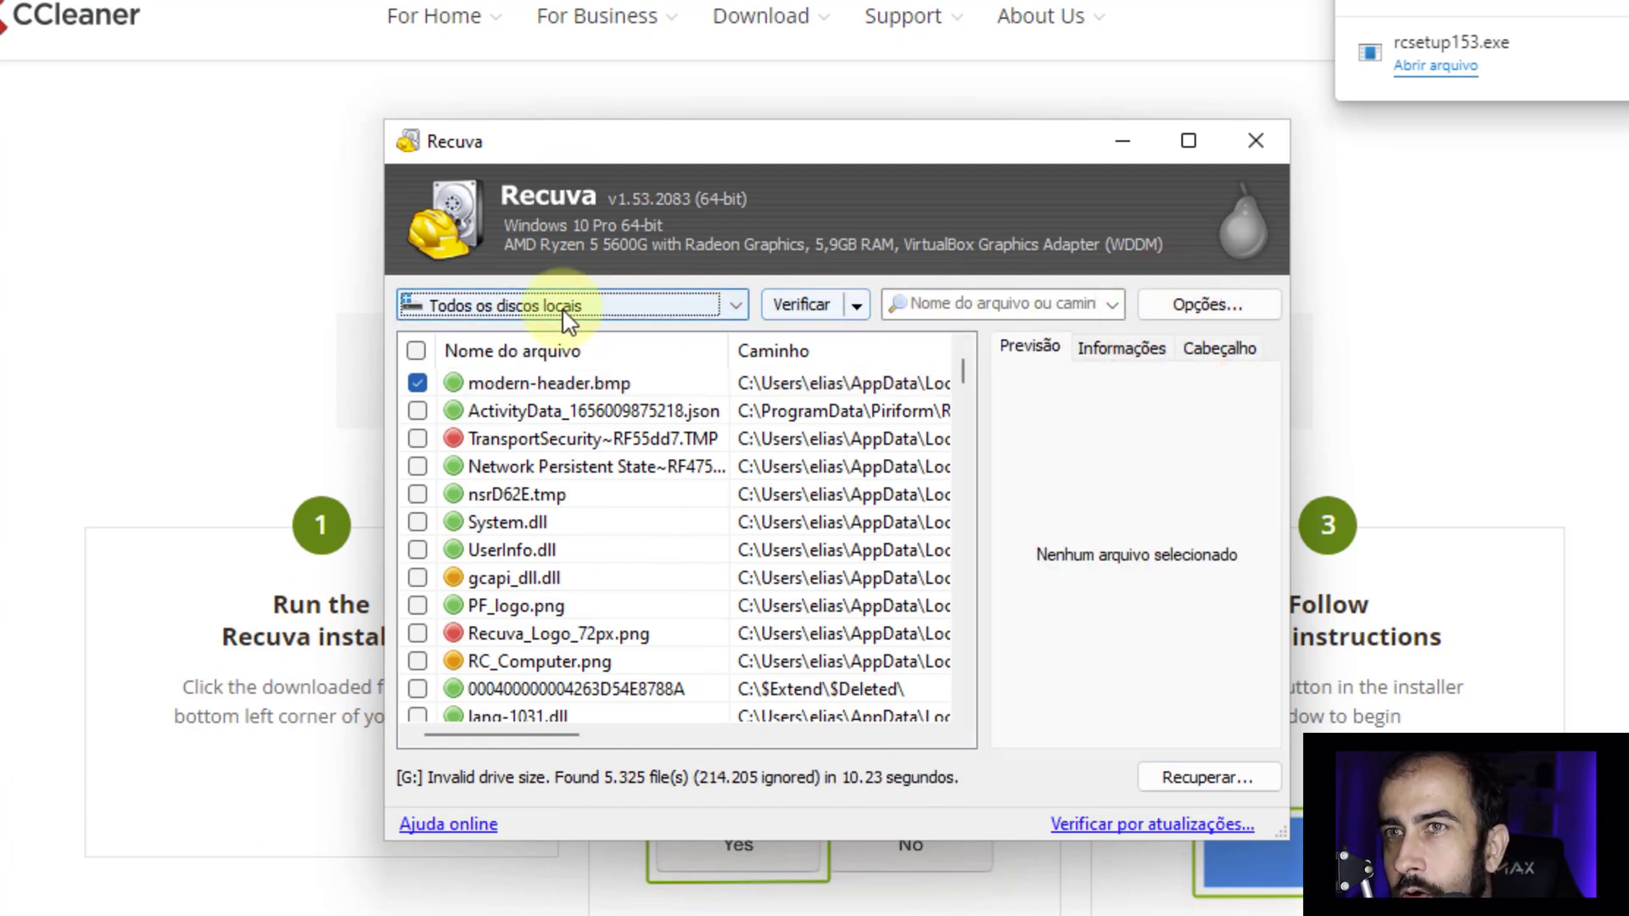
left_click(962, 308)
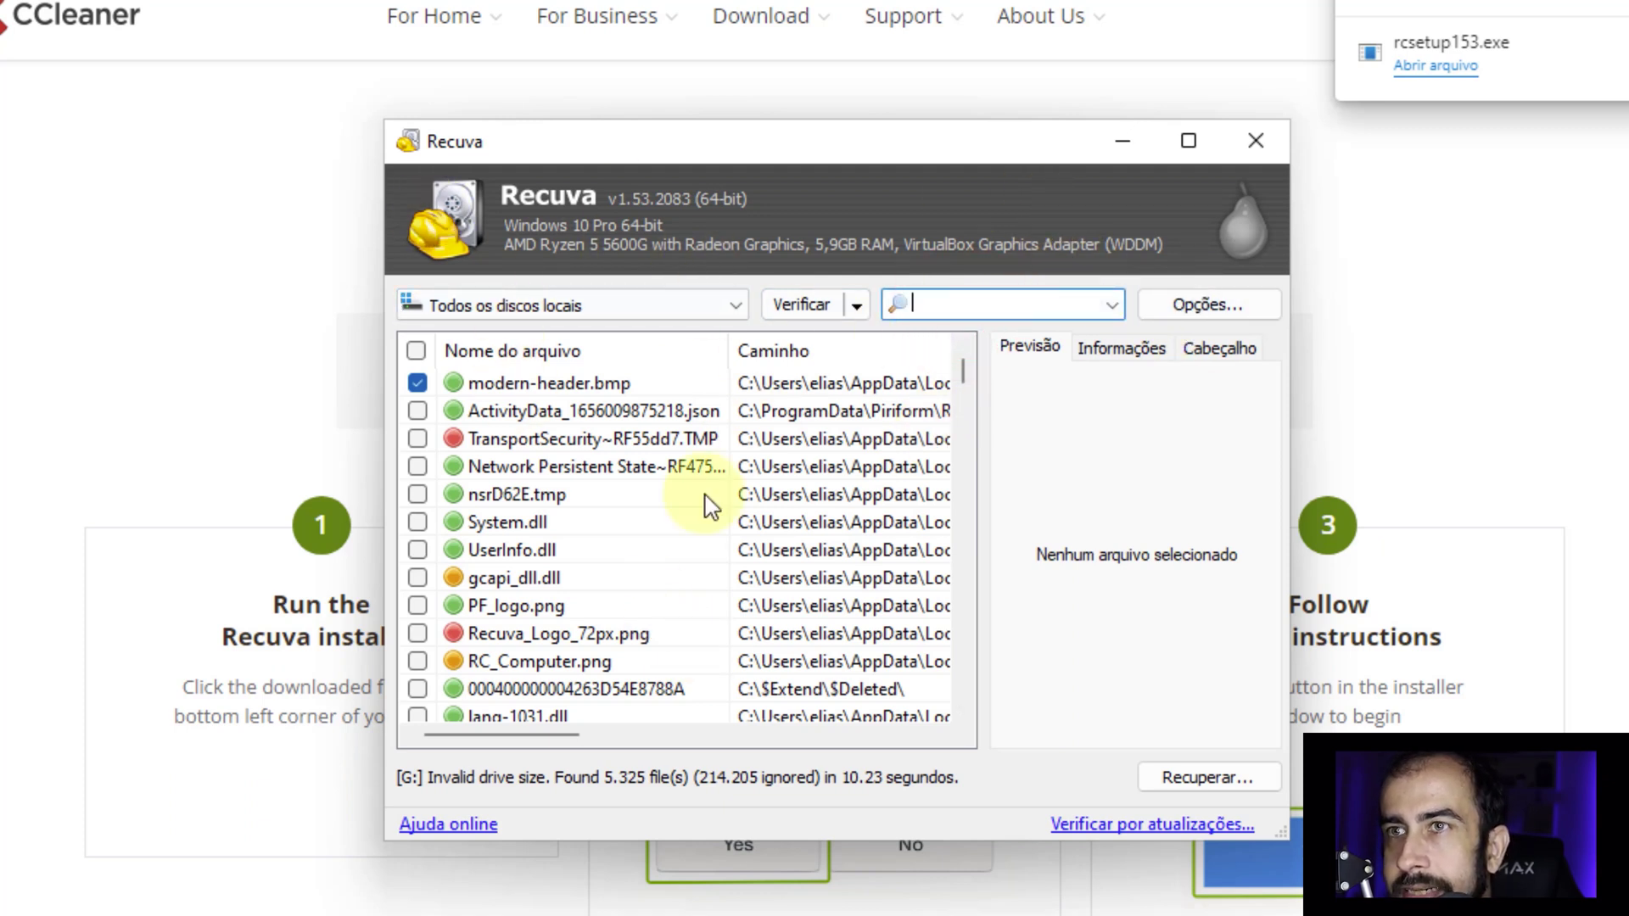
left_click(698, 304)
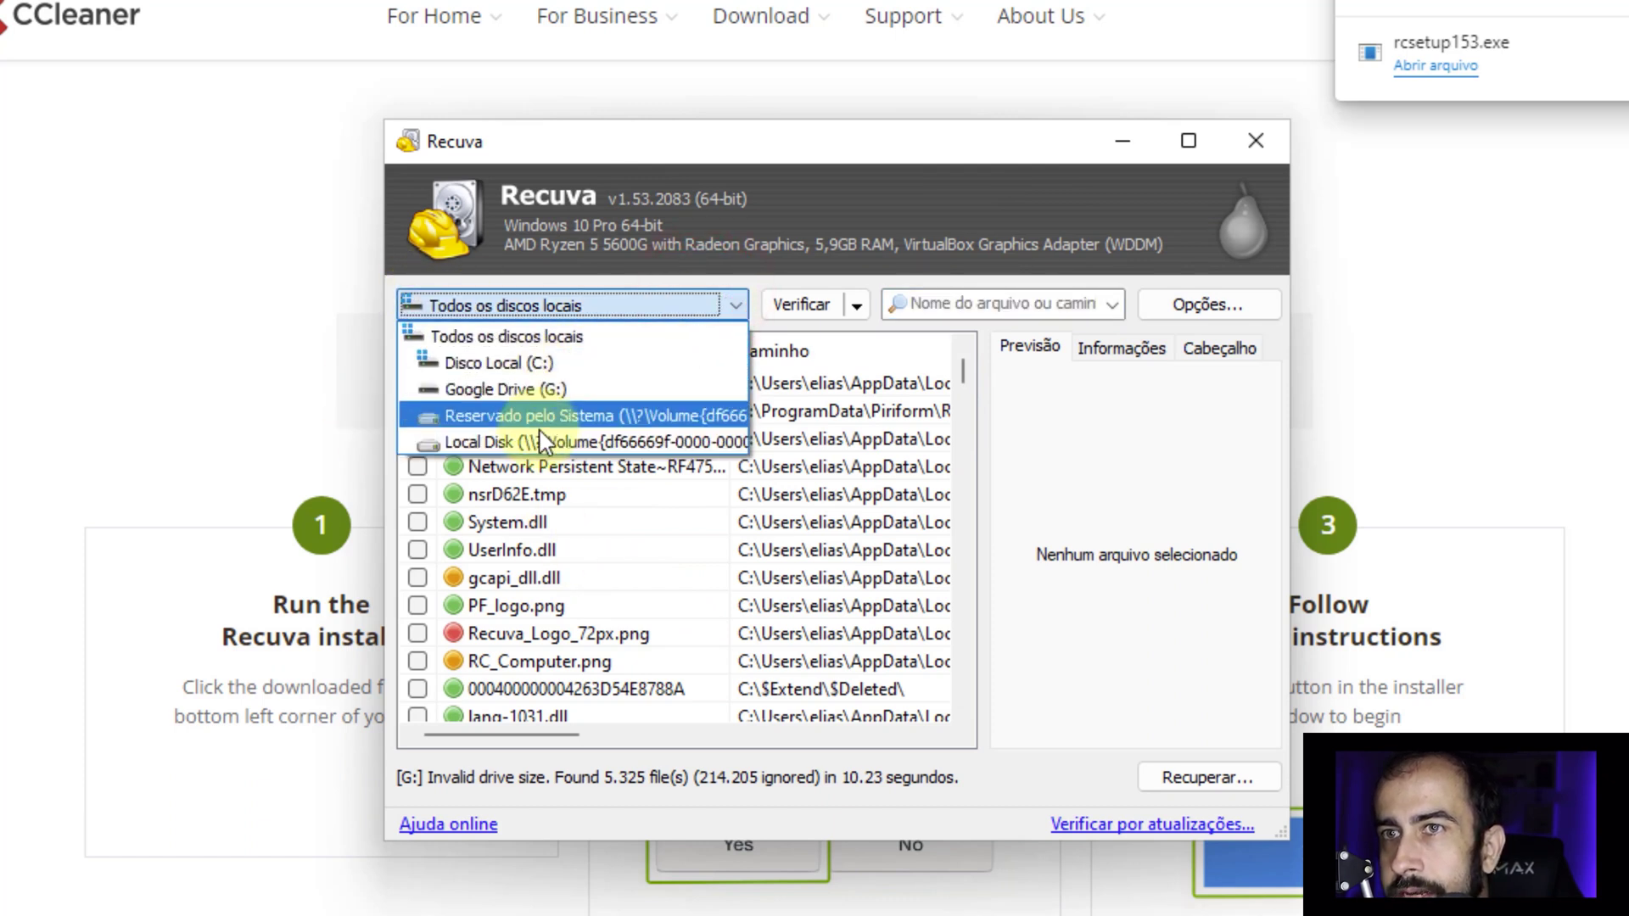
left_click(736, 307)
left_click(857, 308)
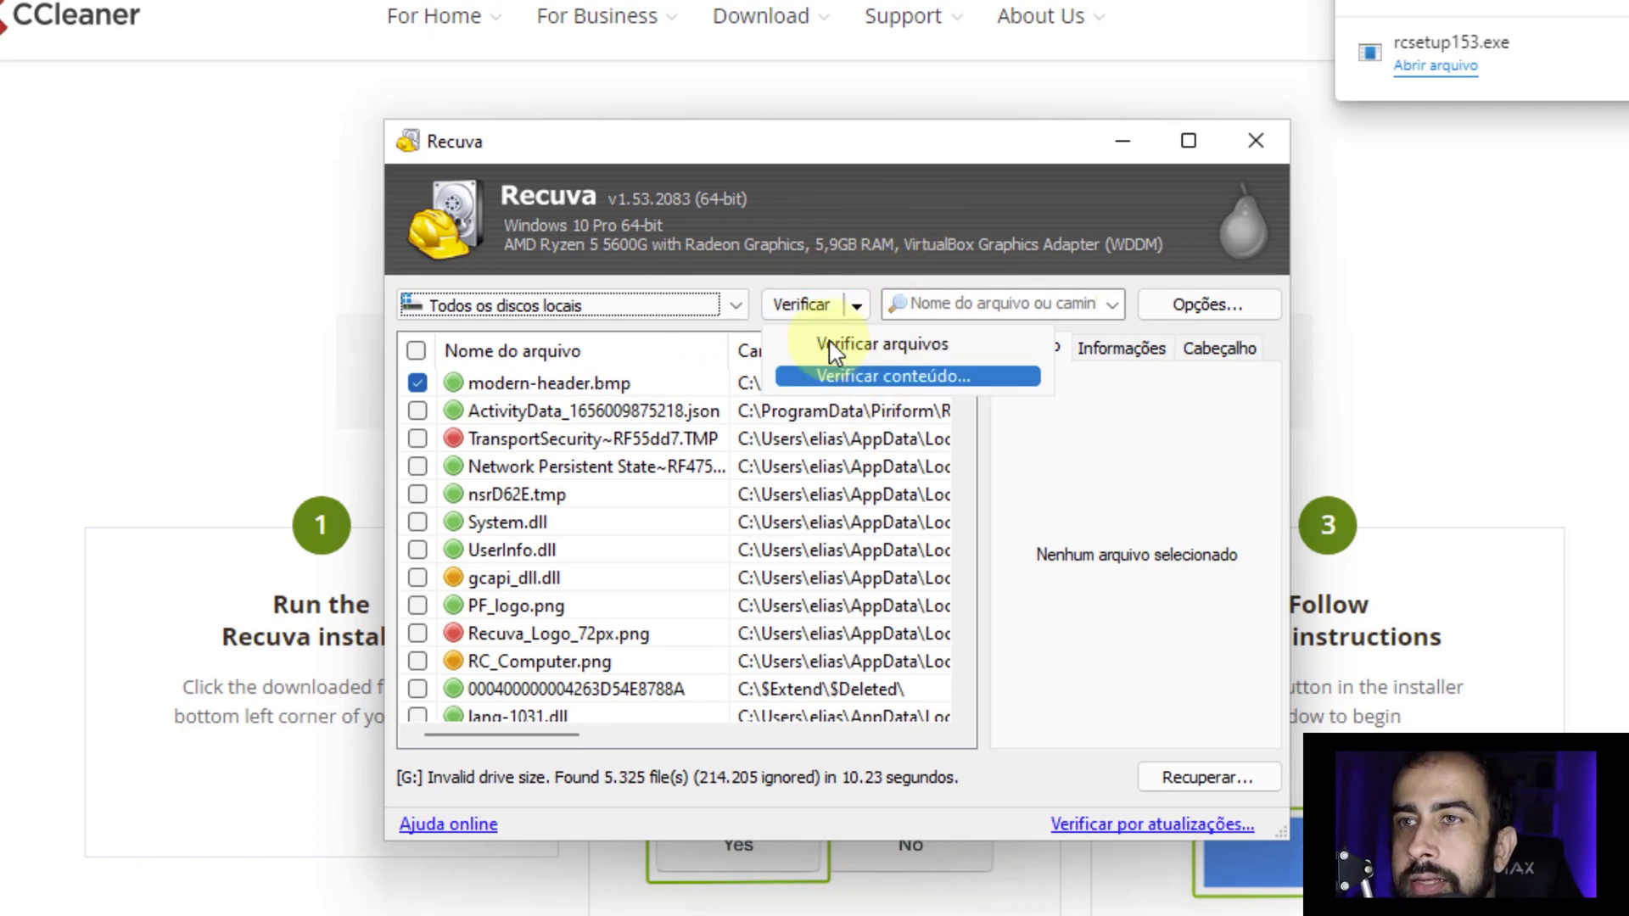
left_click(857, 307)
left_click(856, 307)
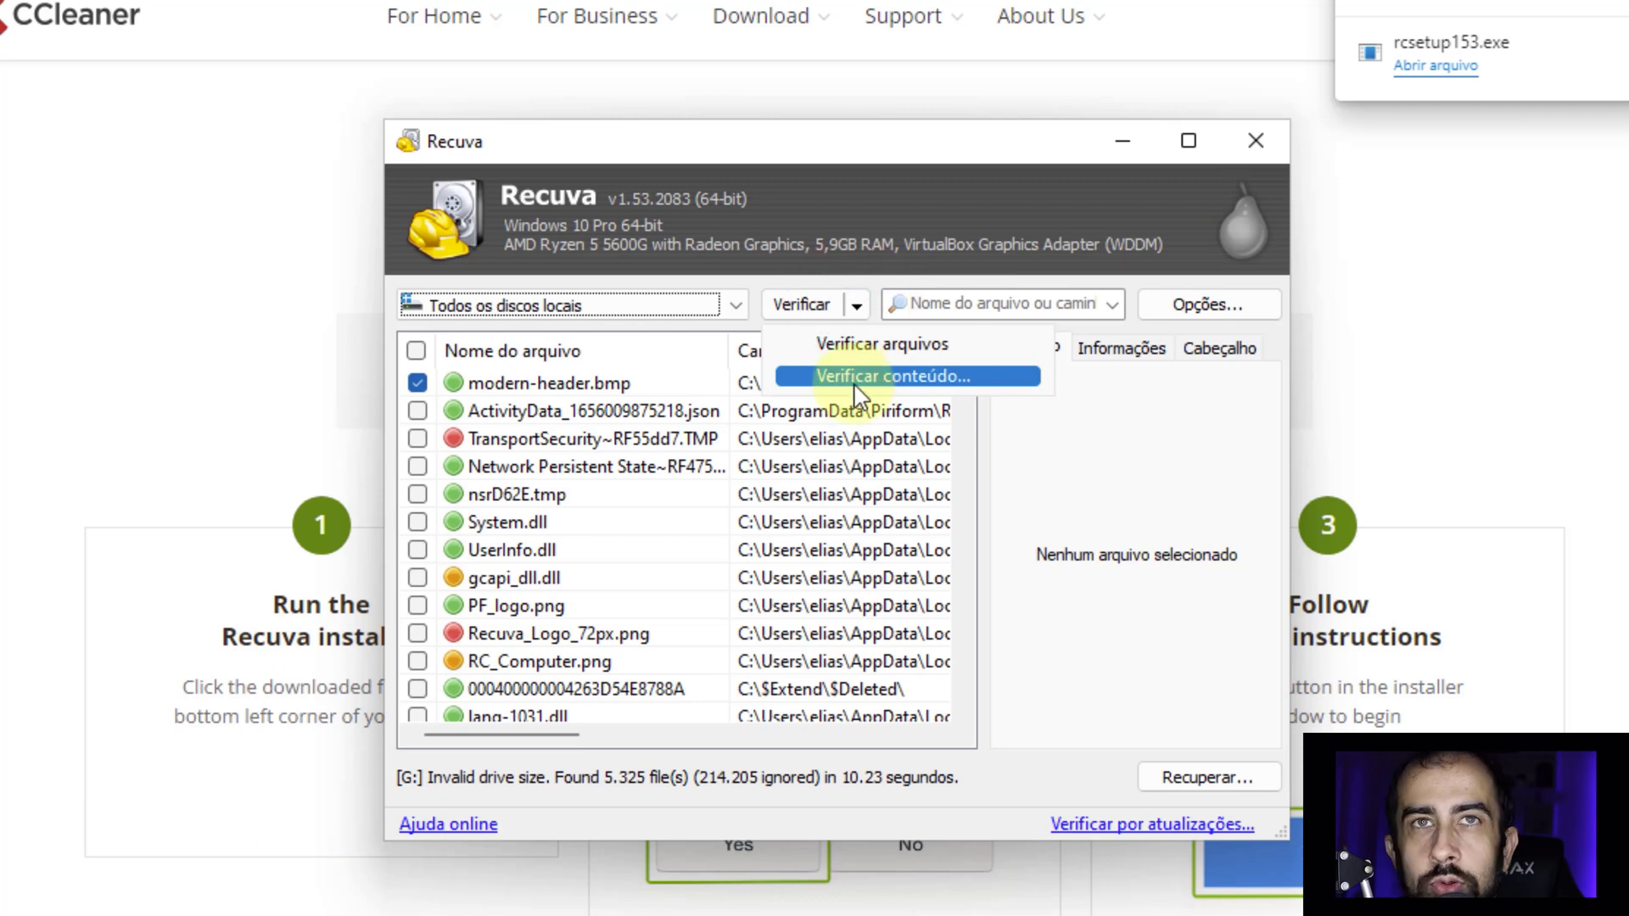